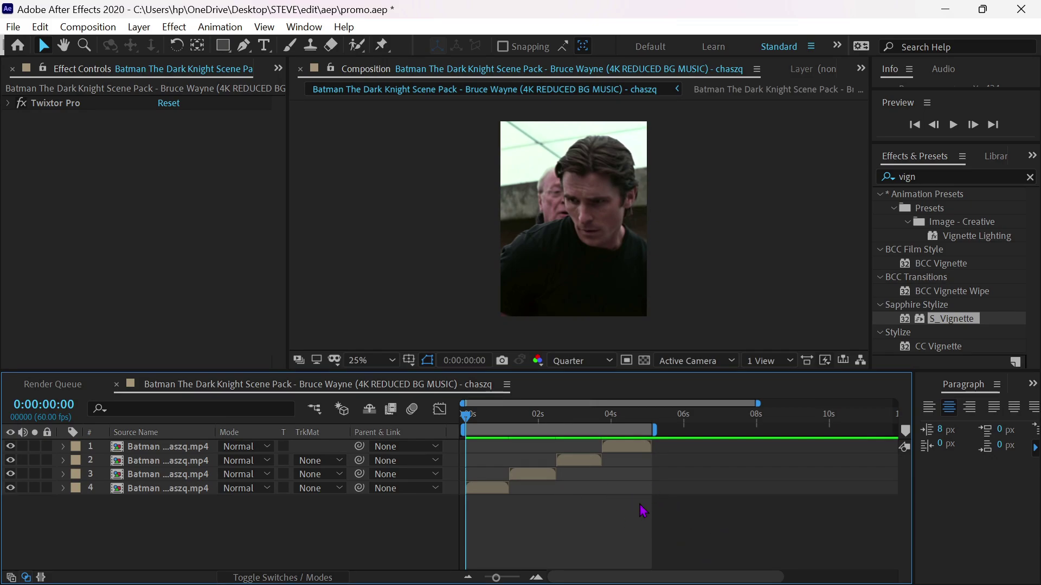
- Add the Batman scene composition to the render queue, save its output in the edit folder and start rendering
{"action": "key", "text": "ctrl+m"}
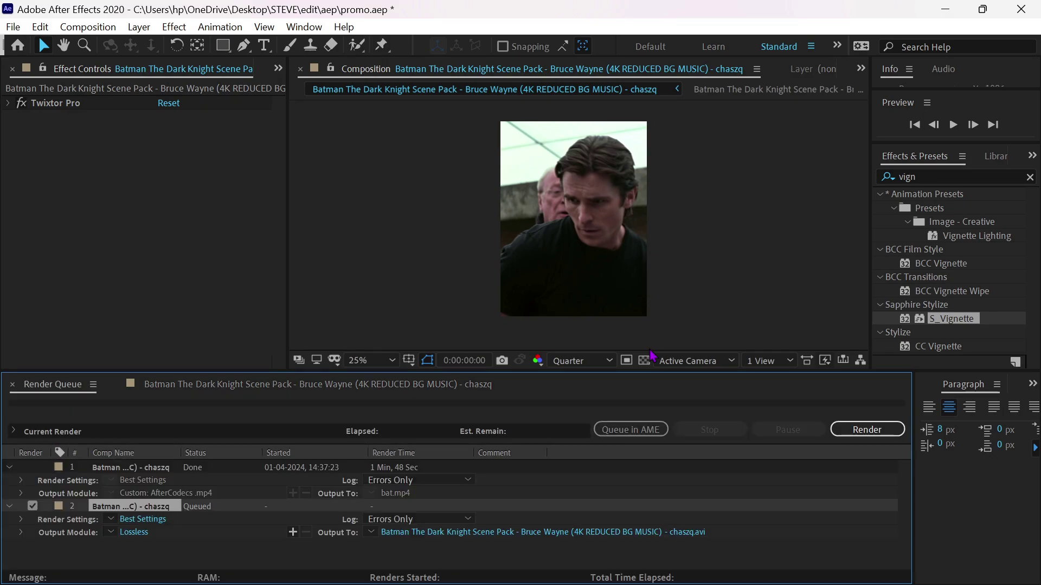
{"action": "left_click", "coordinate": [480, 533]}
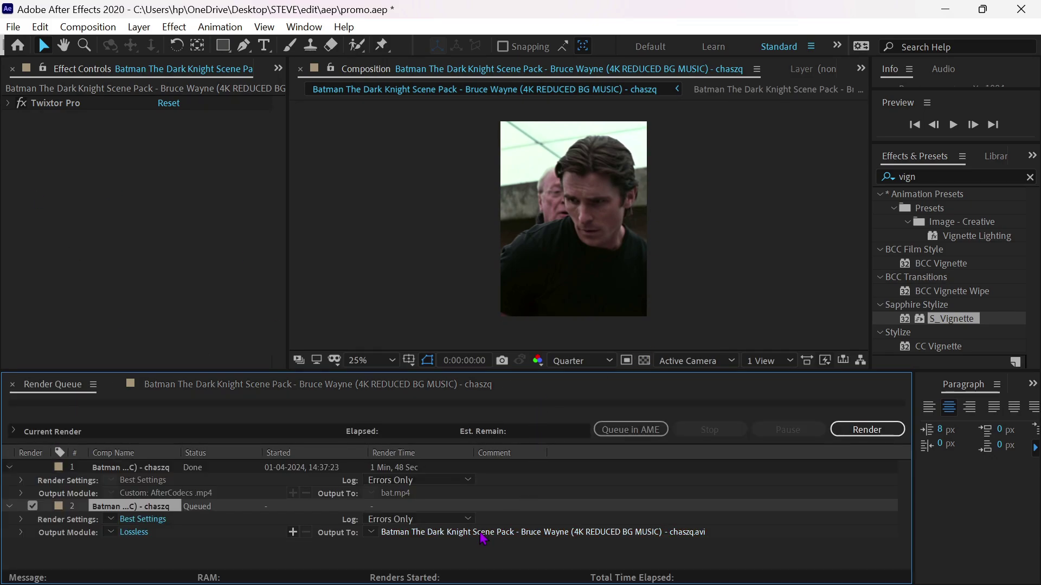
{"action": "left_click", "coordinate": [558, 533]}
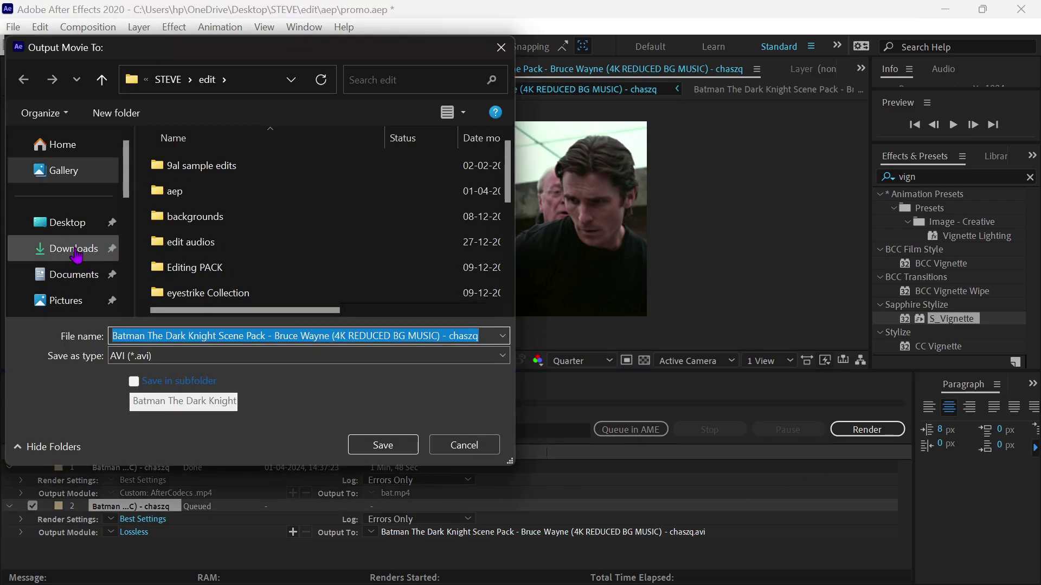
{"action": "left_click", "coordinate": [365, 448]}
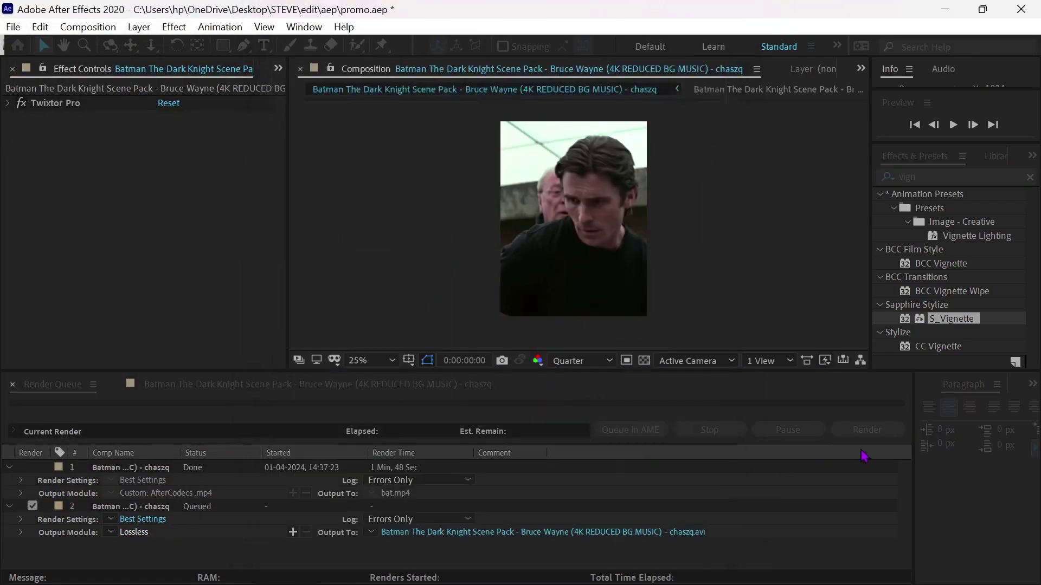
{"action": "left_click", "coordinate": [894, 431]}
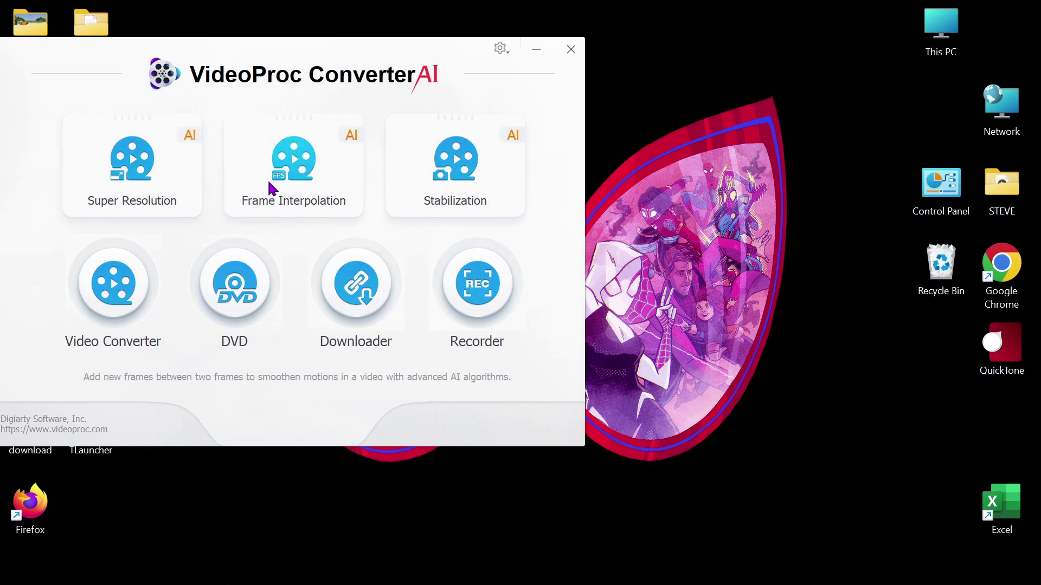
- Switch to VideoProc Converter AI and open the Super Resolution tool
{"action": "left_click", "coordinate": [128, 304]}
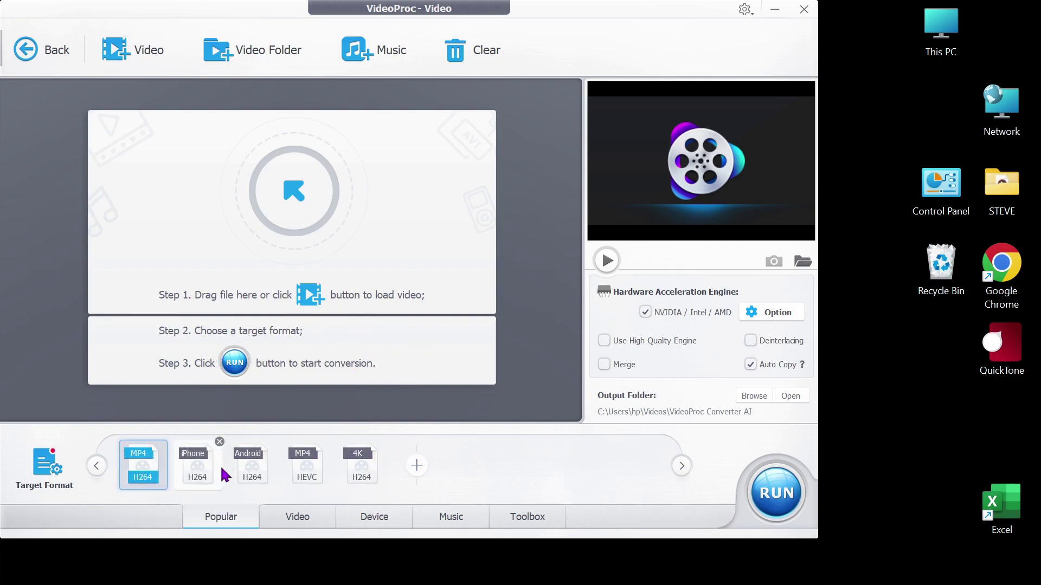
{"action": "left_click", "coordinate": [52, 50]}
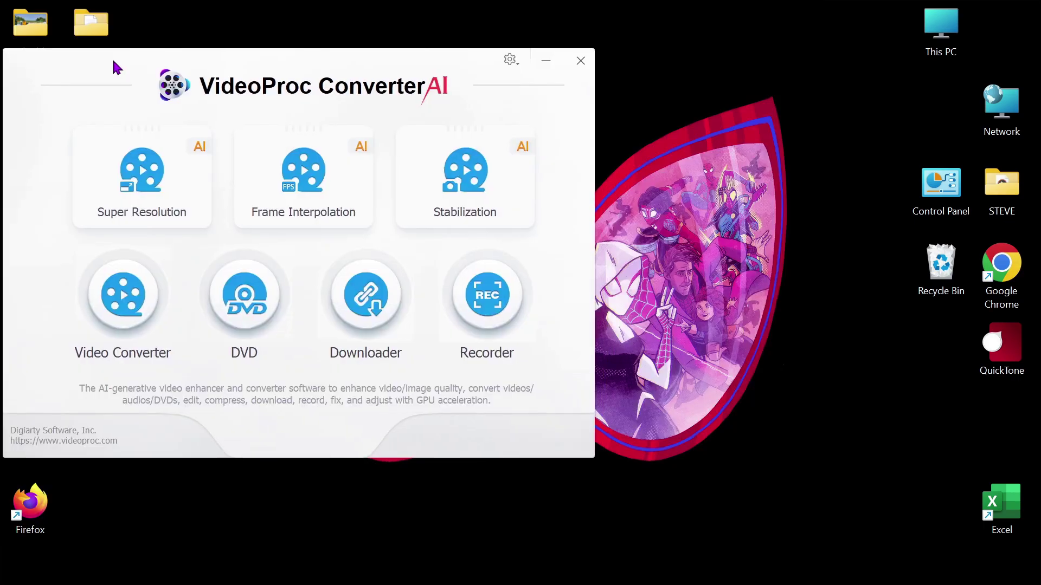
{"action": "left_click", "coordinate": [144, 201]}
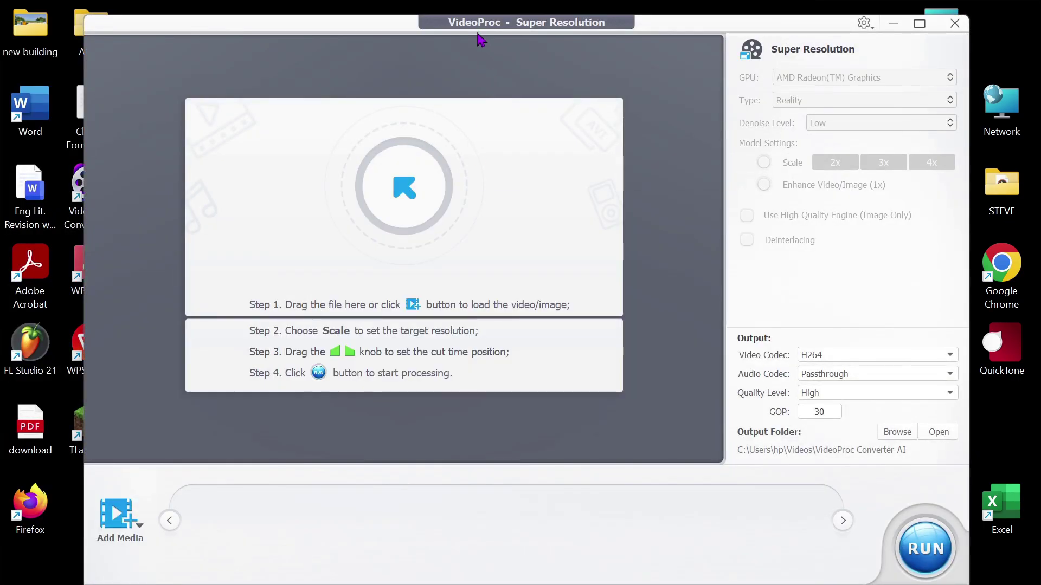
{"action": "left_click_drag", "start_coordinate": [477, 27], "coordinate": [457, 27]}
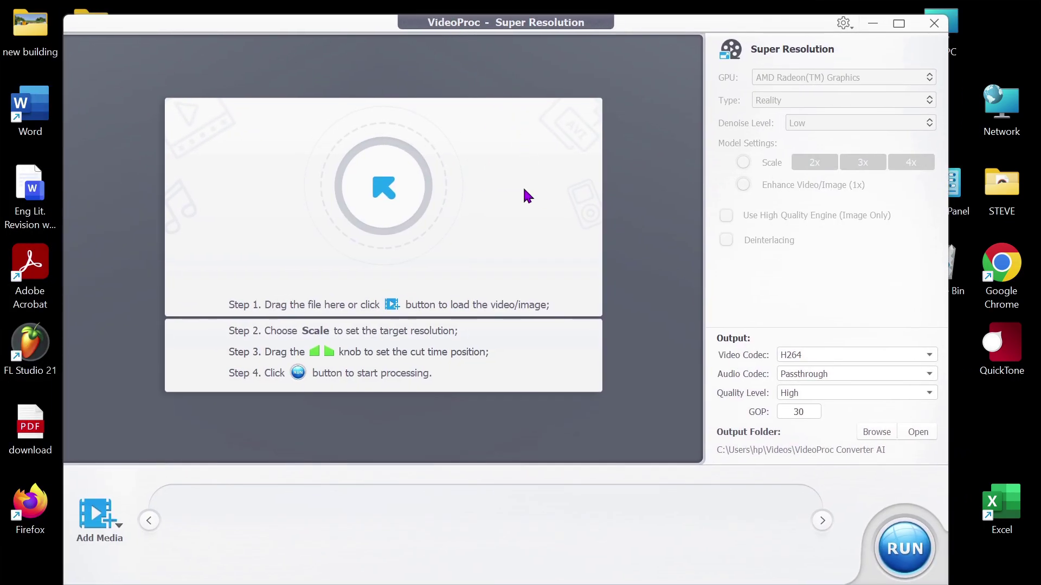
- Load the video bat.mp4 from the edit folder into Super Resolution
{"action": "left_click", "coordinate": [108, 527]}
{"action": "left_click", "coordinate": [139, 170]}
{"action": "key", "text": "alt+Up"}
{"action": "scroll", "coordinate": [302, 247], "scroll_direction": "down", "scroll_amount": 3}
{"action": "left_click", "coordinate": [280, 206]}
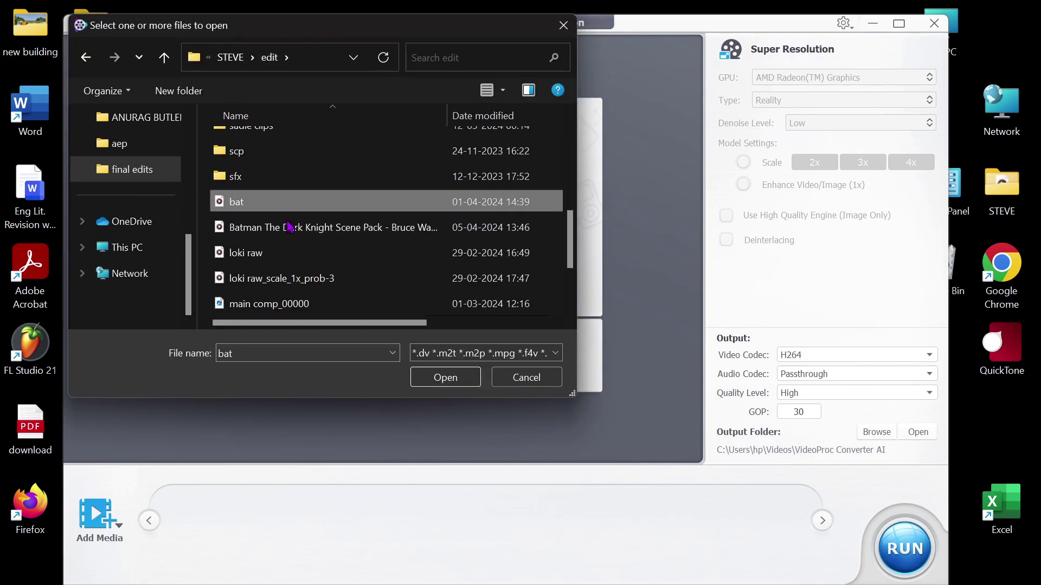
{"action": "left_click", "coordinate": [442, 380]}
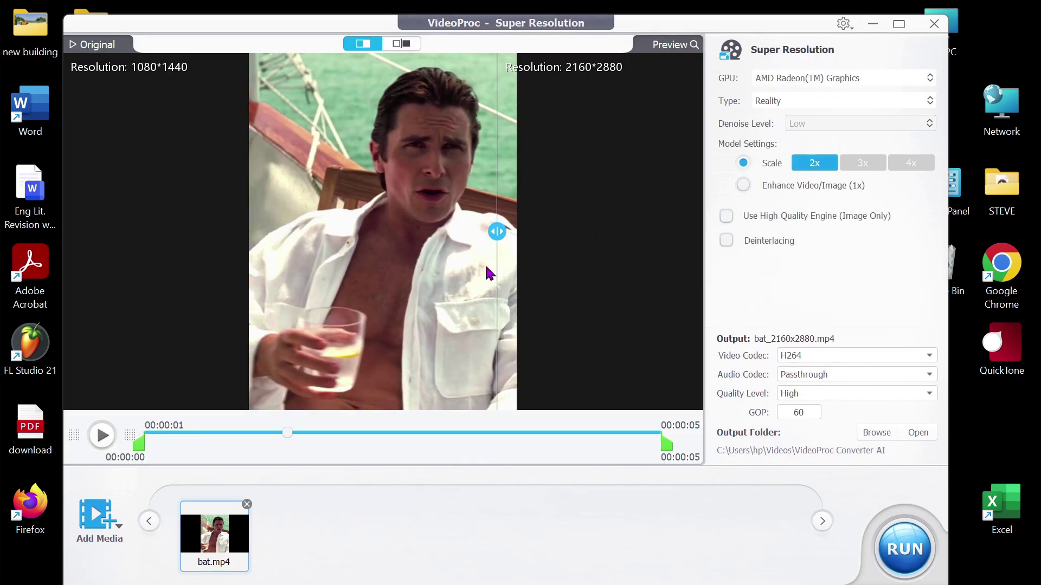
- Choose Enhance Video/Image (1x) with type Reality, pick the output quality level and run the processing
{"action": "left_click", "coordinate": [748, 186]}
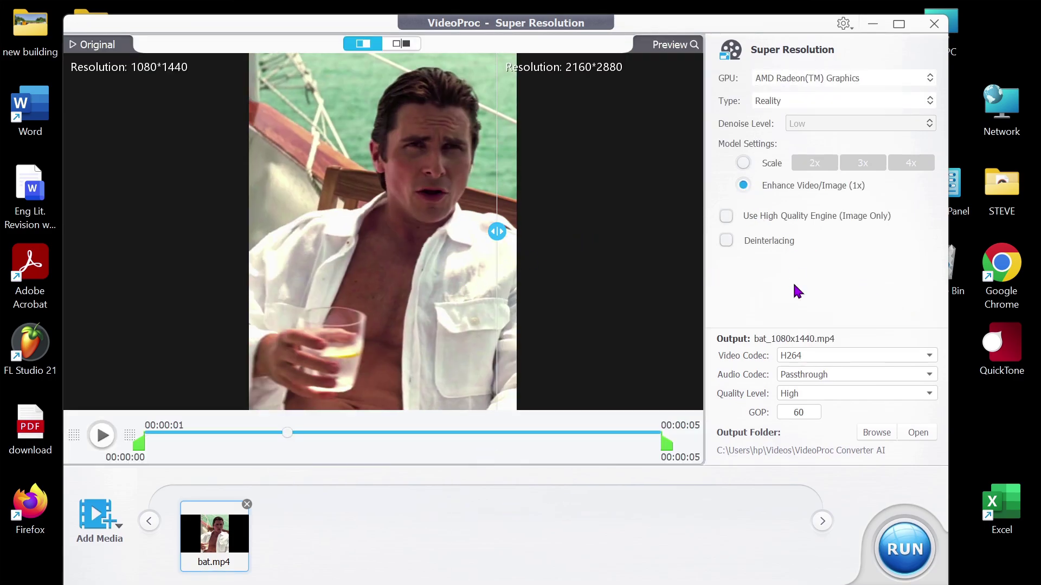
{"action": "left_click", "coordinate": [792, 110]}
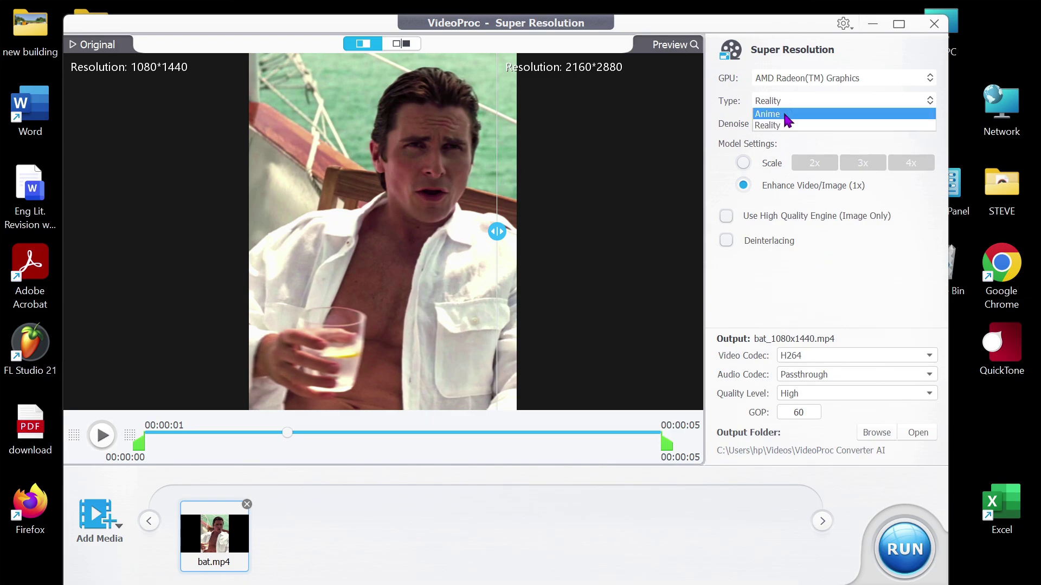
{"action": "left_click", "coordinate": [786, 125]}
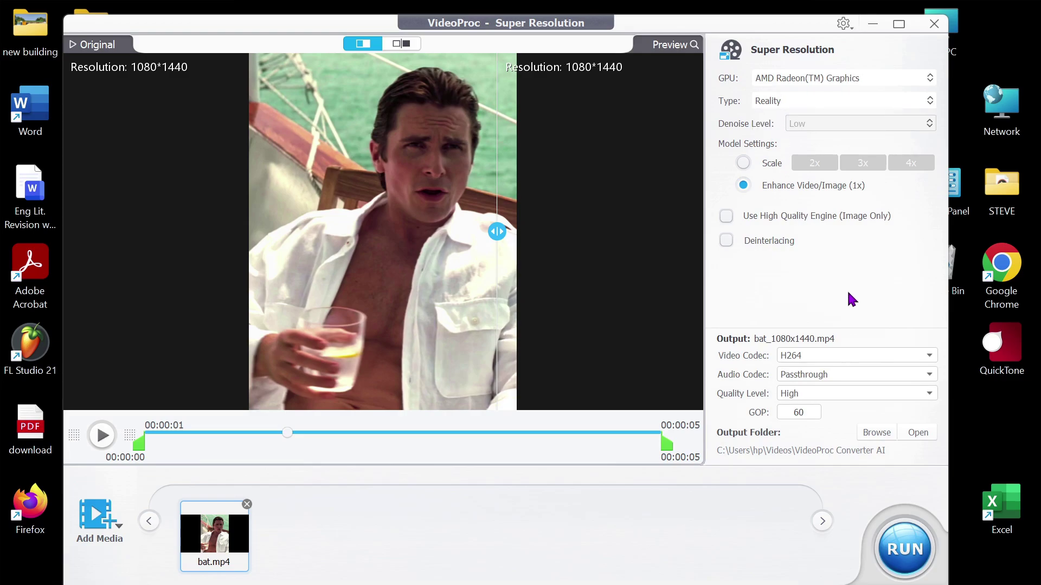
{"action": "left_click", "coordinate": [841, 395]}
{"action": "left_click", "coordinate": [828, 445]}
{"action": "left_click", "coordinate": [924, 557]}
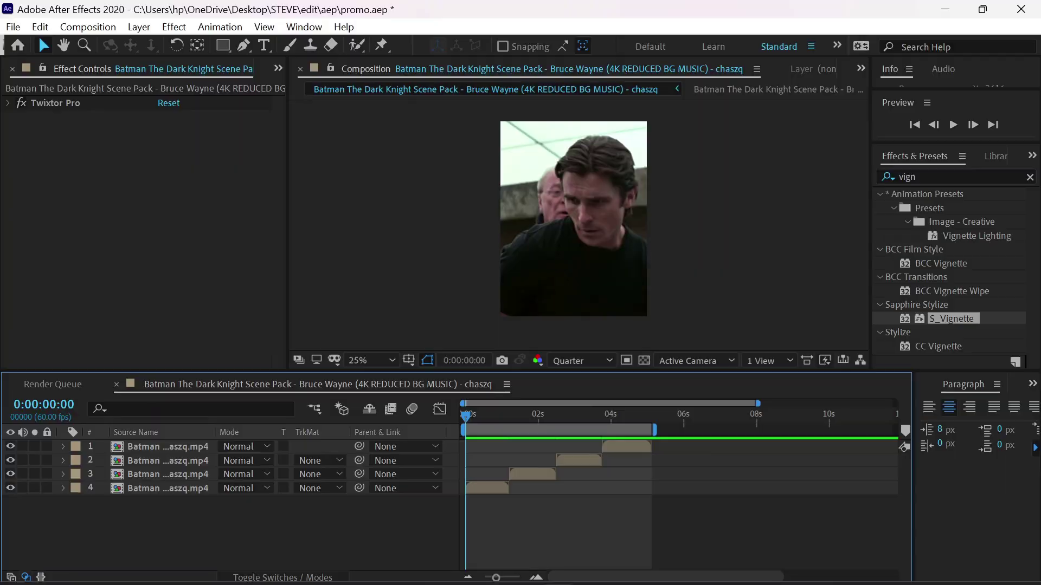
- Switch to After Effects, place the upscaled bat clip above the original layers and set its scale to 50%
{"action": "left_click", "coordinate": [515, 488]}
{"action": "left_click_drag", "start_coordinate": [319, 303], "coordinate": [163, 456]}
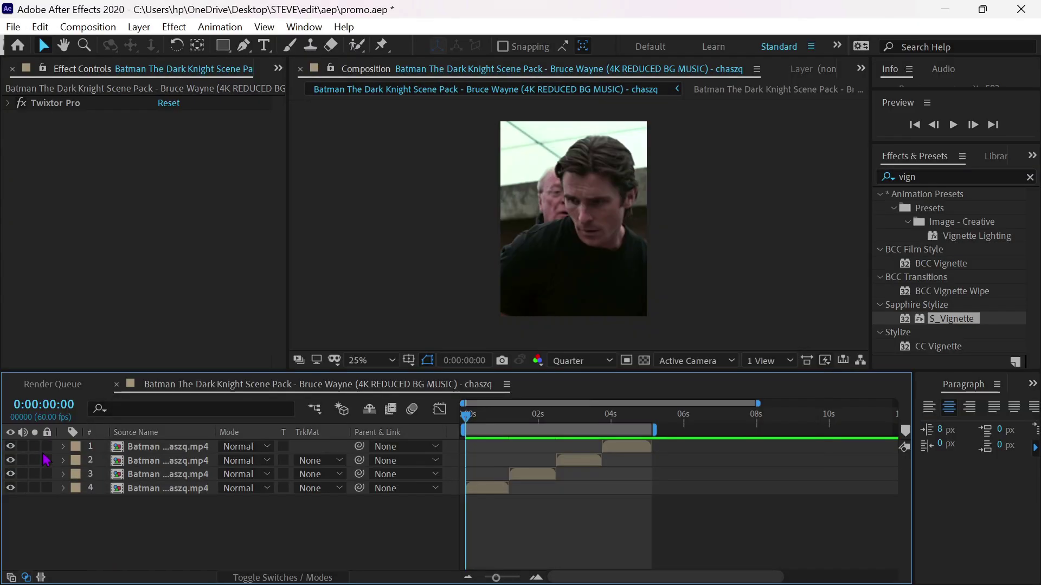
{"action": "key", "text": "s"}
{"action": "left_click", "coordinate": [246, 459]}
{"action": "type", "text": "50"}
{"action": "key", "text": "Return"}
- Set the composition preview resolution to Full and delete the four original clip layers beneath the upscaled clip
{"action": "key", "text": "period"}
{"action": "key", "text": "period"}
{"action": "left_click", "coordinate": [557, 361]}
{"action": "left_click", "coordinate": [572, 399]}
{"action": "key", "text": "comma"}
{"action": "left_click_drag", "start_coordinate": [471, 531], "coordinate": [650, 472]}
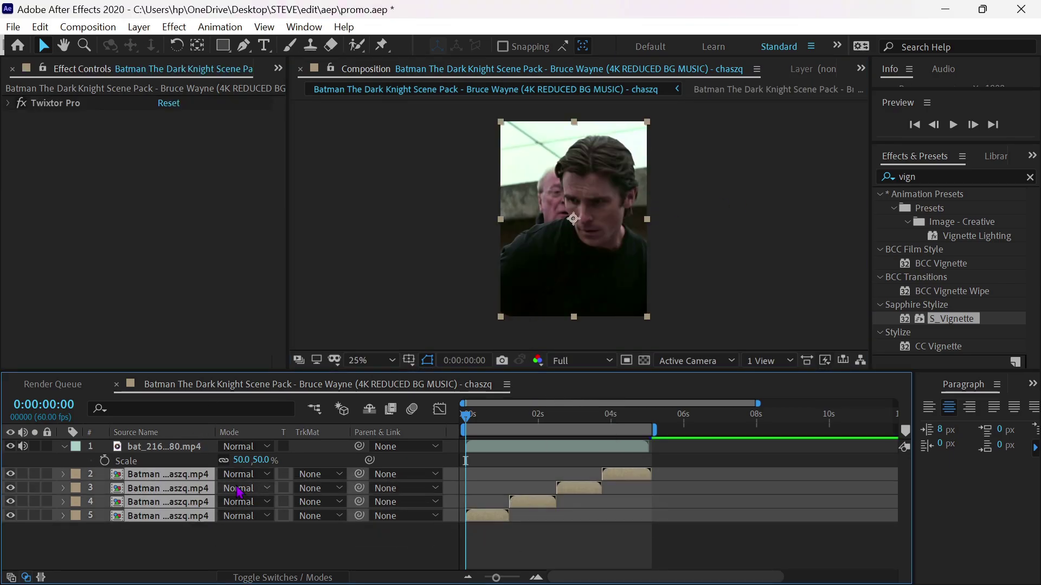
{"action": "key", "text": "Delete"}
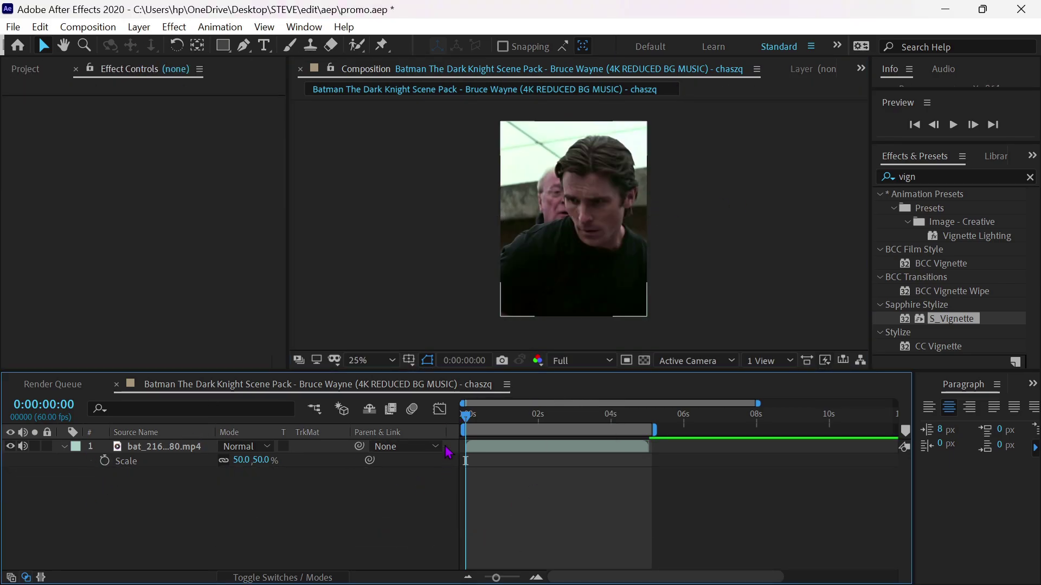
- Create an adjustment layer above the upscaled clip and apply the S_Gradient effect to it
{"action": "right_click", "coordinate": [444, 460]}
{"action": "mouse_move", "coordinate": [473, 264]}
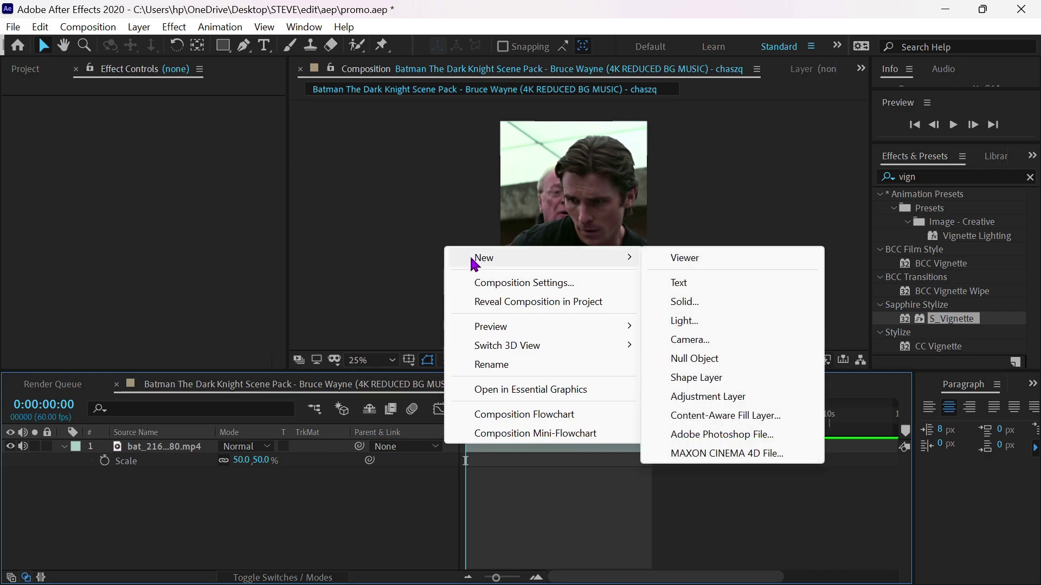
{"action": "left_click", "coordinate": [699, 397]}
{"action": "left_click", "coordinate": [1029, 178]}
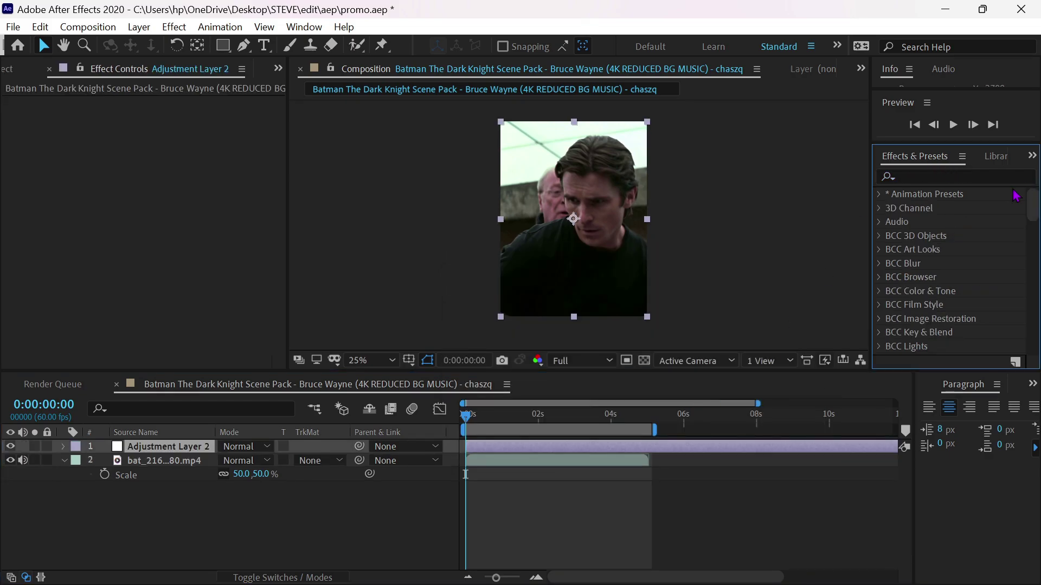
{"action": "left_click", "coordinate": [957, 175]}
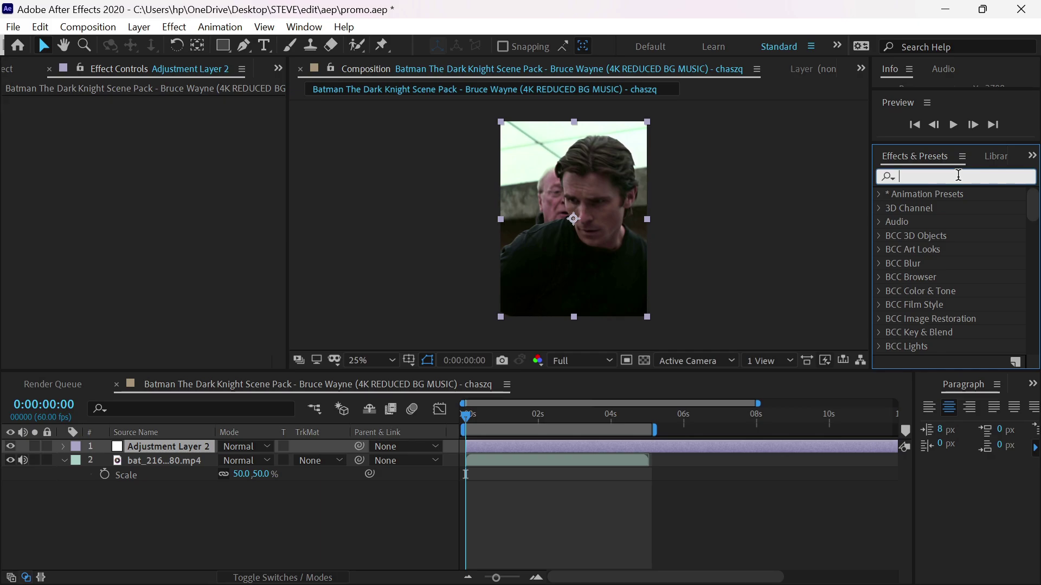
{"action": "type", "text": "s_gradien"}
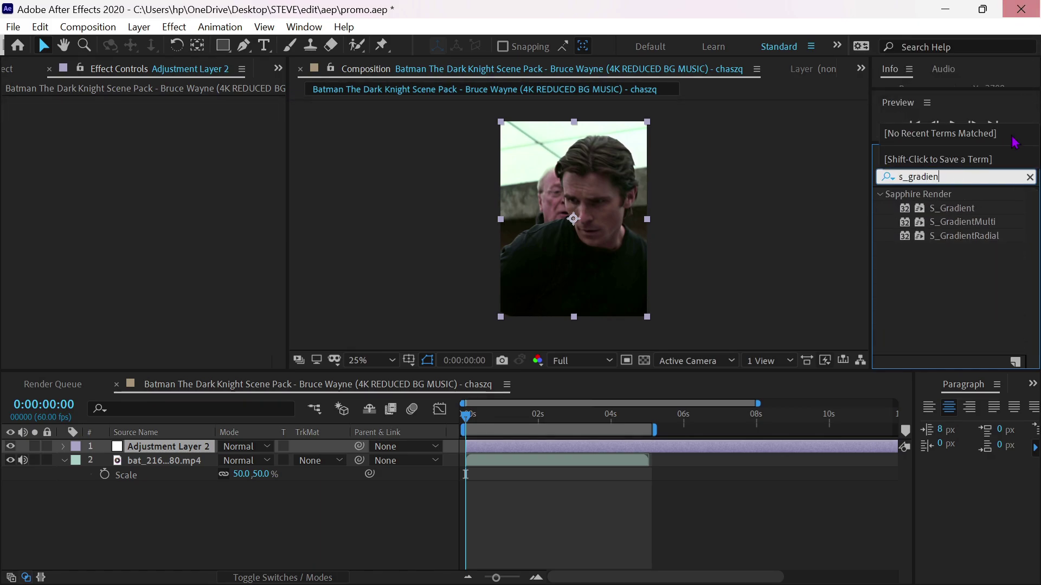
{"action": "left_click_drag", "start_coordinate": [971, 211], "coordinate": [681, 441]}
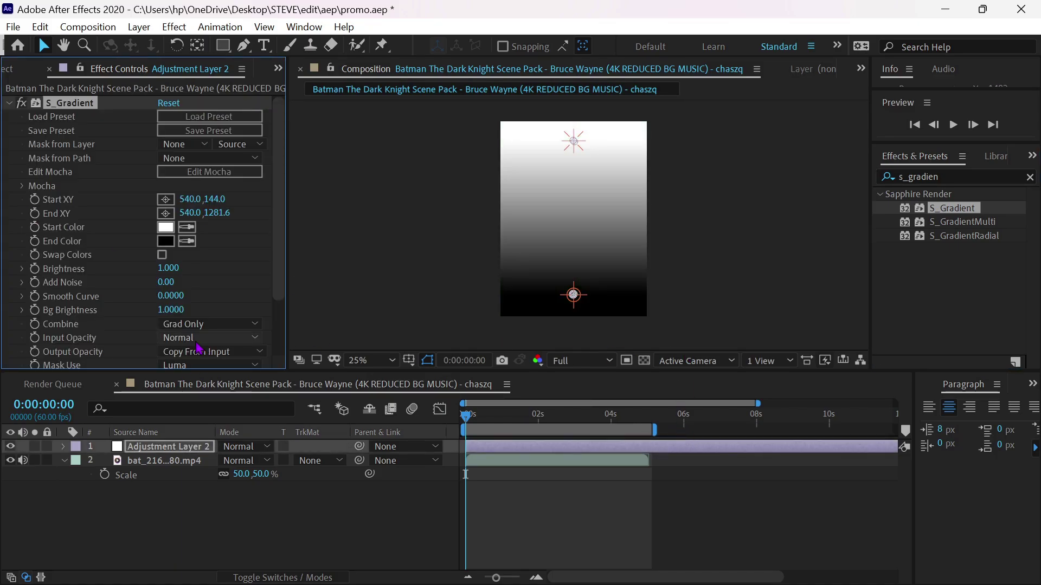
- Set the gradient's Combine mode to Screen and move its start point to about 540, -680
{"action": "left_click", "coordinate": [197, 324]}
{"action": "left_click", "coordinate": [203, 401]}
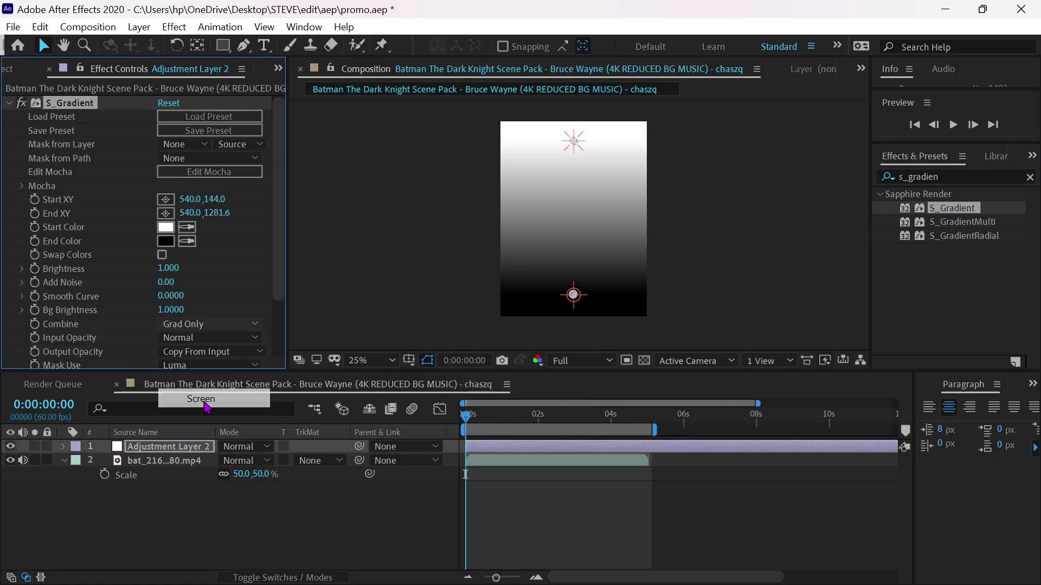
{"action": "left_click_drag", "start_coordinate": [214, 199], "coordinate": [95, 190]}
{"action": "left_click_drag", "start_coordinate": [223, 198], "coordinate": [114, 282]}
- Set the S_Gradient brightness to 0.2 after trying 0.18 and 0.5
{"action": "left_click", "coordinate": [157, 267]}
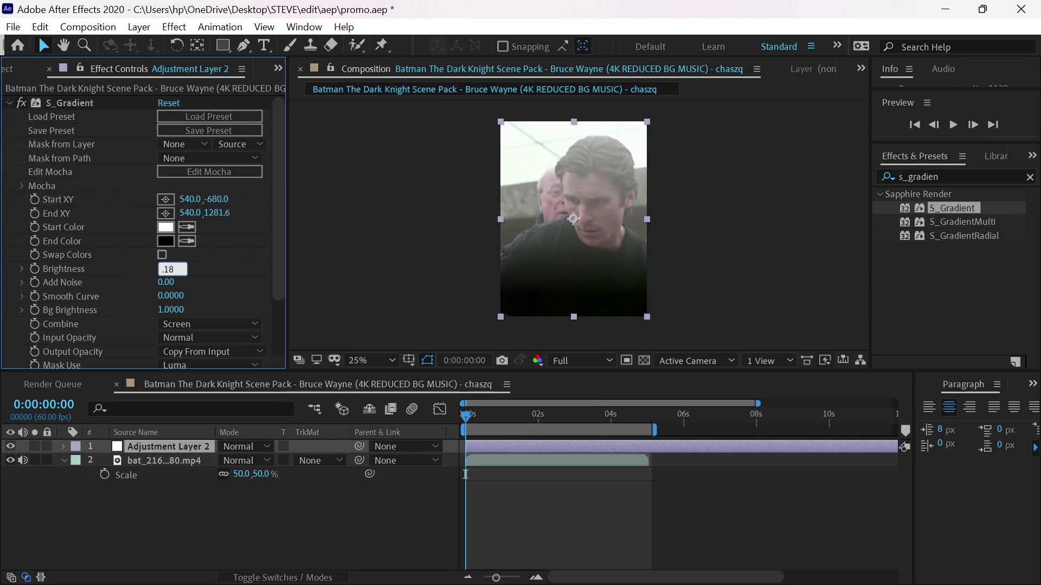
{"action": "key", "text": "Return"}
{"action": "left_click", "coordinate": [179, 267]}
{"action": "type", "text": "0.5"}
{"action": "key", "text": "Return"}
{"action": "left_click", "coordinate": [162, 269]}
{"action": "type", "text": "0.2"}
{"action": "key", "text": "Return"}
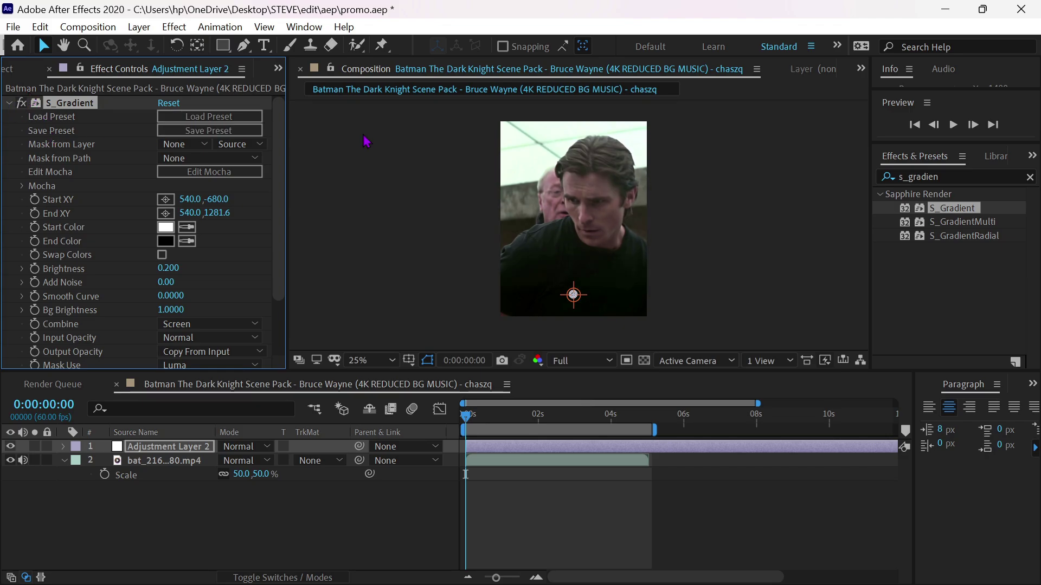
{"action": "left_click", "coordinate": [706, 226]}
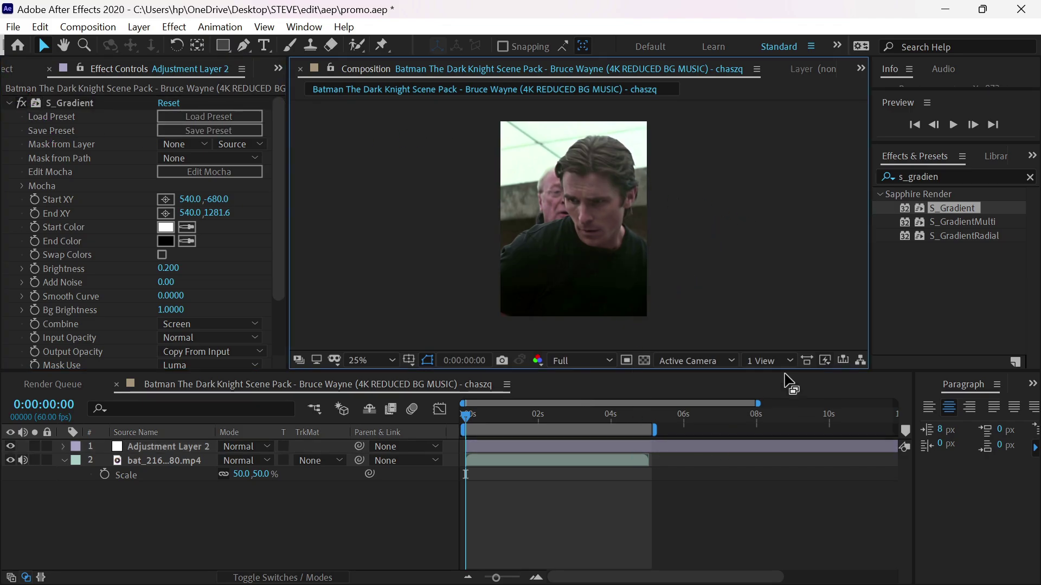
- Apply the Blur & Sharpen group's Sharpen effect to the adjustment layer and set its Sharpen Amount to 30
{"action": "left_click", "coordinate": [952, 178]}
{"action": "type", "text": "sharpen"}
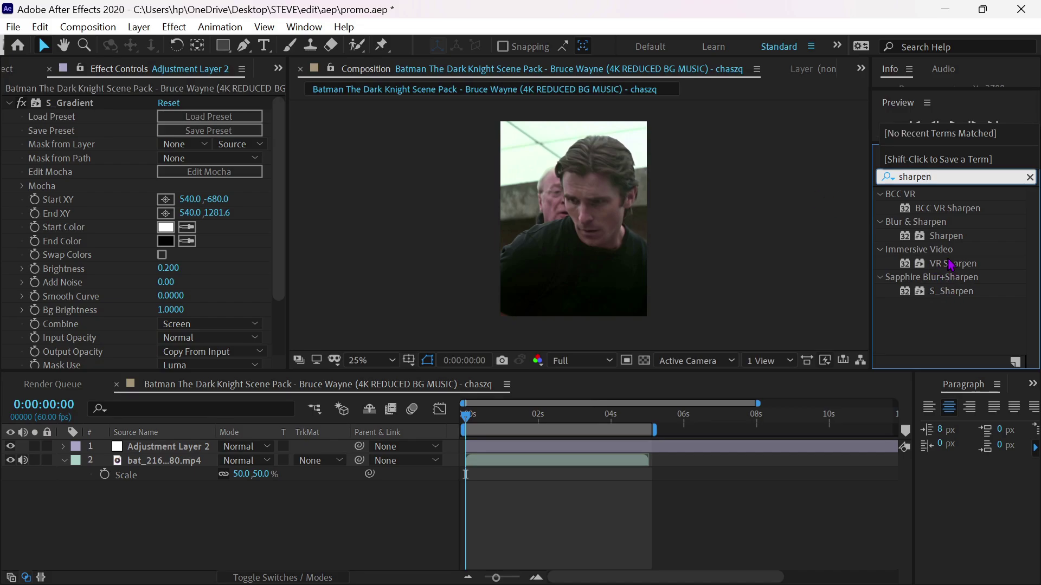
{"action": "left_click_drag", "start_coordinate": [946, 236], "coordinate": [537, 449]}
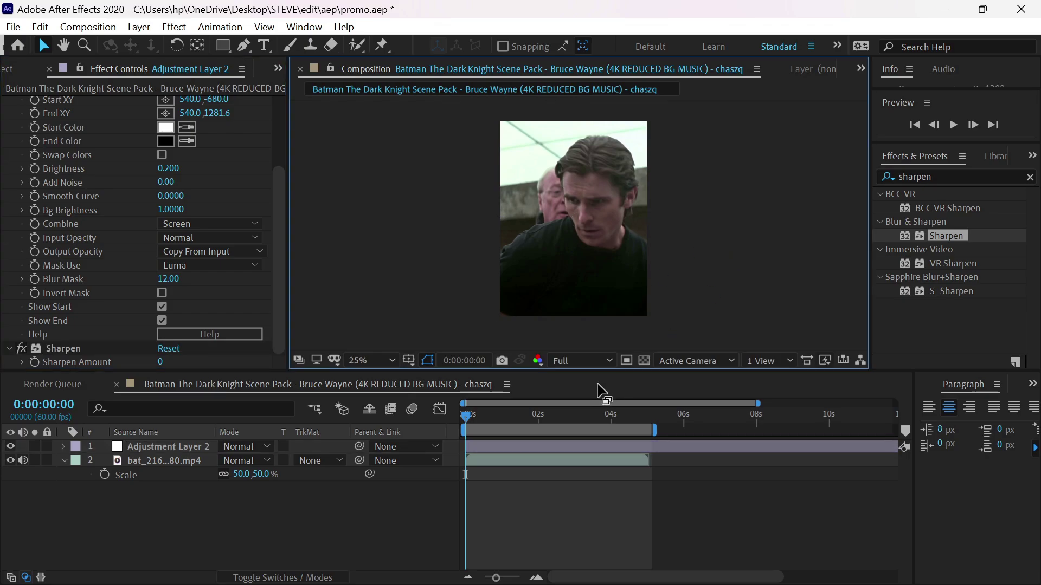
{"action": "left_click", "coordinate": [507, 453]}
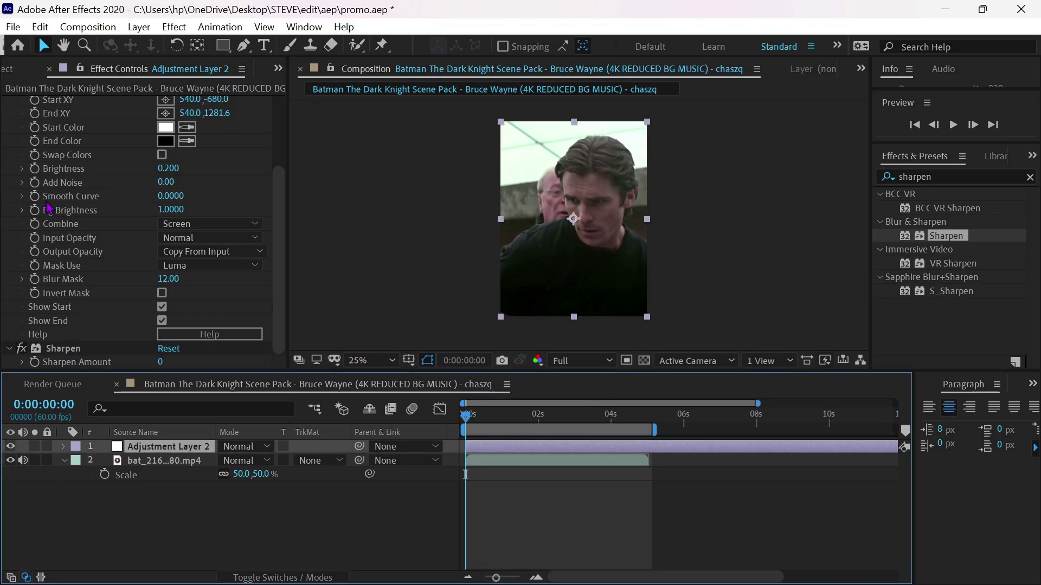
{"action": "left_click", "coordinate": [160, 362]}
{"action": "type", "text": "3"}
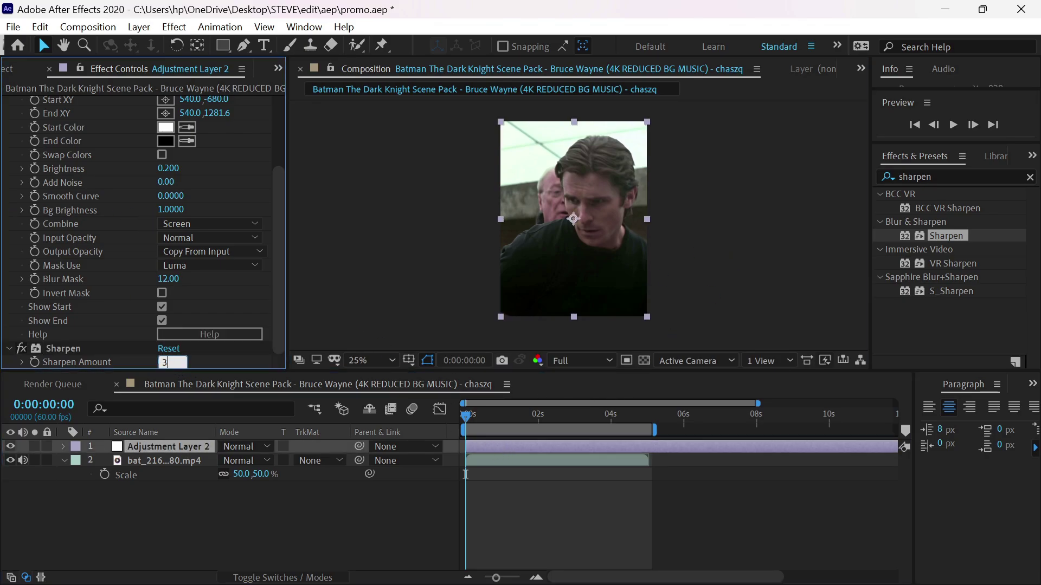
{"action": "key", "text": "Return"}
{"action": "left_click", "coordinate": [696, 283]}
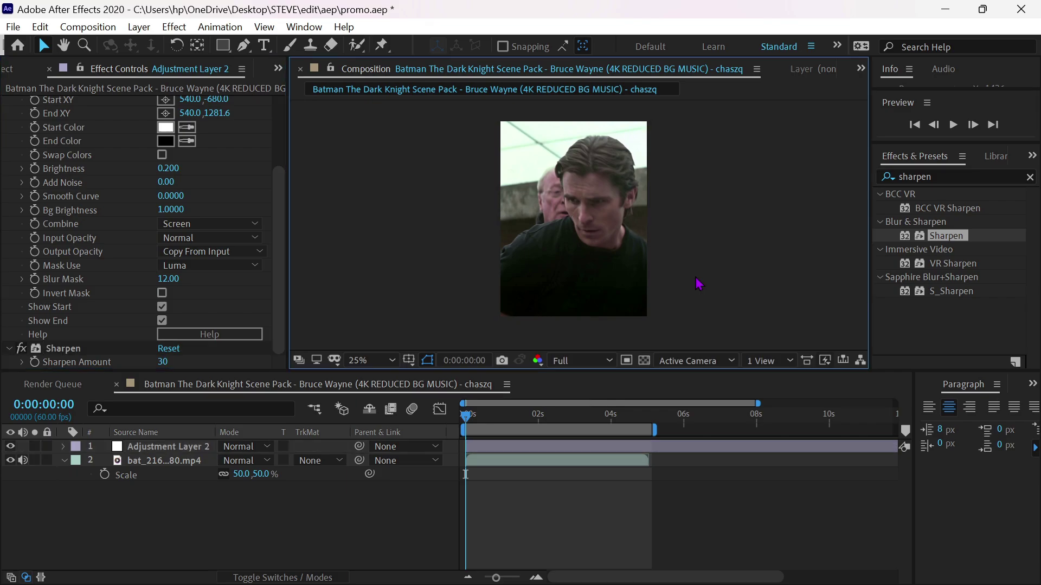
- Apply the Blur & Sharpen group's Unsharp Mask effect to the adjustment layer
{"action": "left_click", "coordinate": [943, 174]}
{"action": "type", "text": "unsha"}
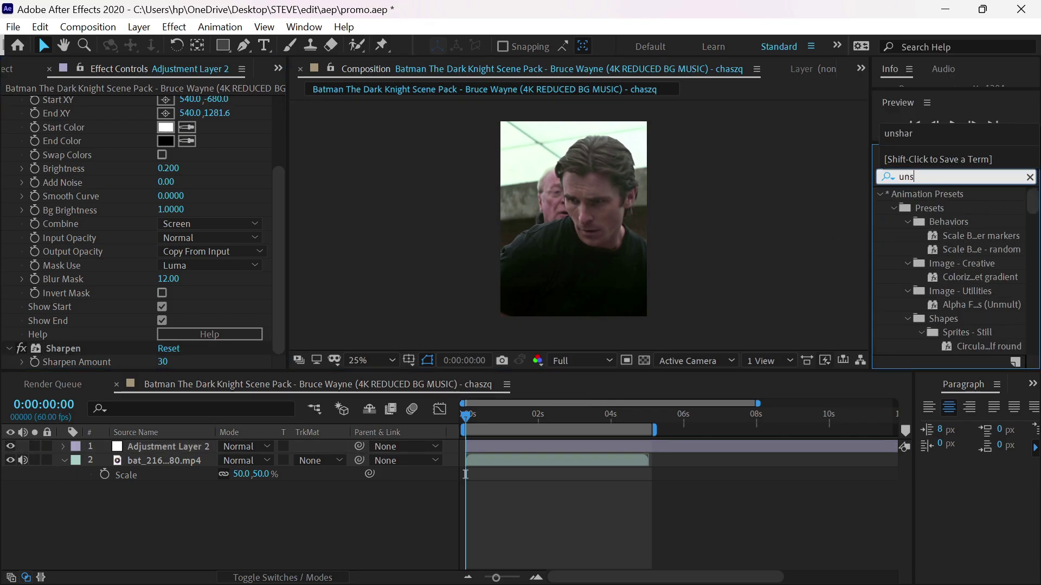
{"action": "left_click_drag", "start_coordinate": [969, 237], "coordinate": [809, 345]}
{"action": "left_click_drag", "start_coordinate": [931, 244], "coordinate": [662, 447]}
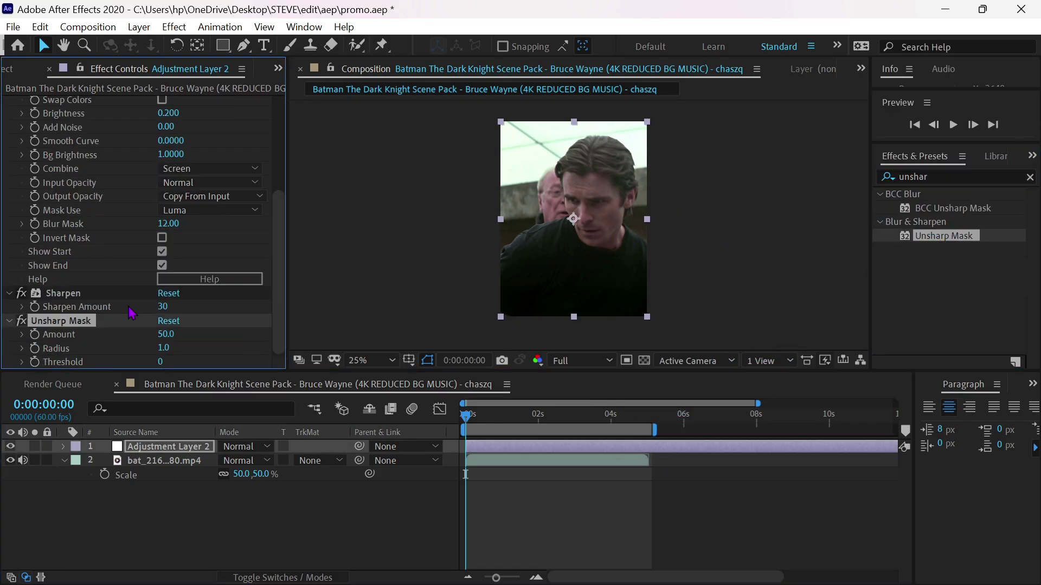
- Set the Unsharp Mask's Amount to 30 and its Radius to 15
{"action": "left_click", "coordinate": [161, 334]}
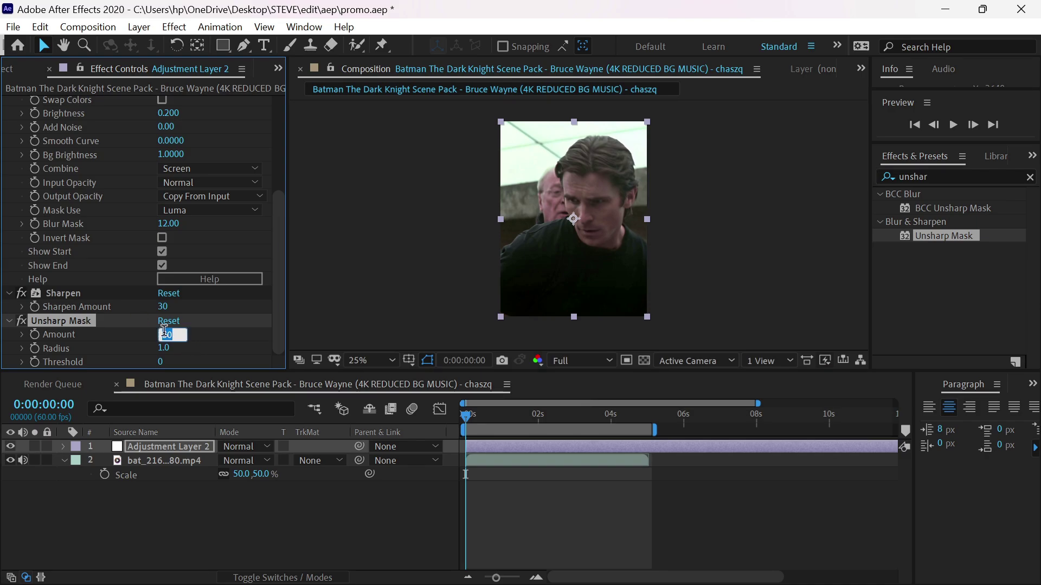
{"action": "type", "text": "30"}
{"action": "key", "text": "Return"}
{"action": "left_click", "coordinate": [165, 348]}
{"action": "type", "text": "15"}
{"action": "key", "text": "Return"}
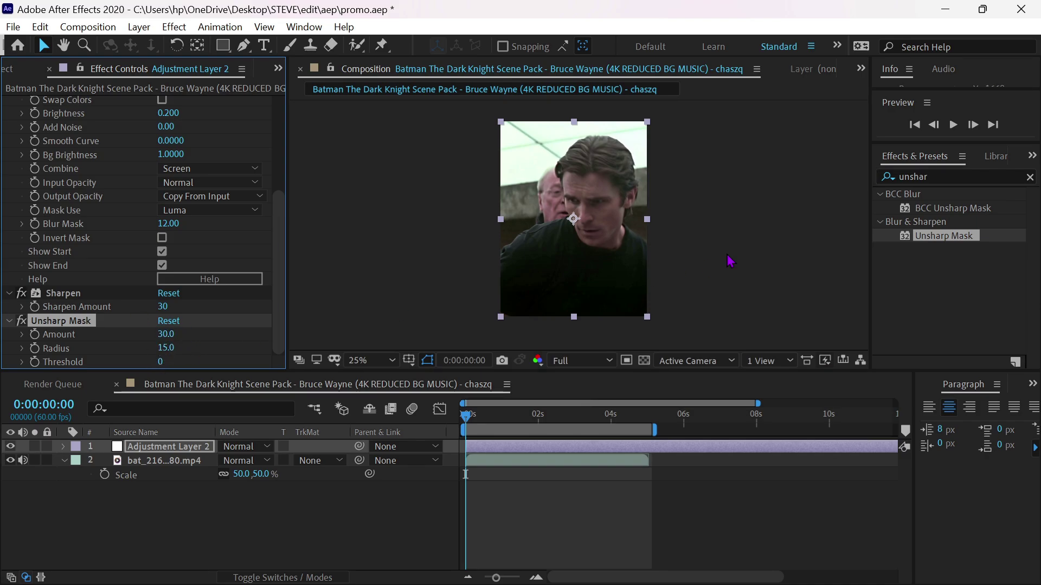
{"action": "left_click", "coordinate": [729, 260]}
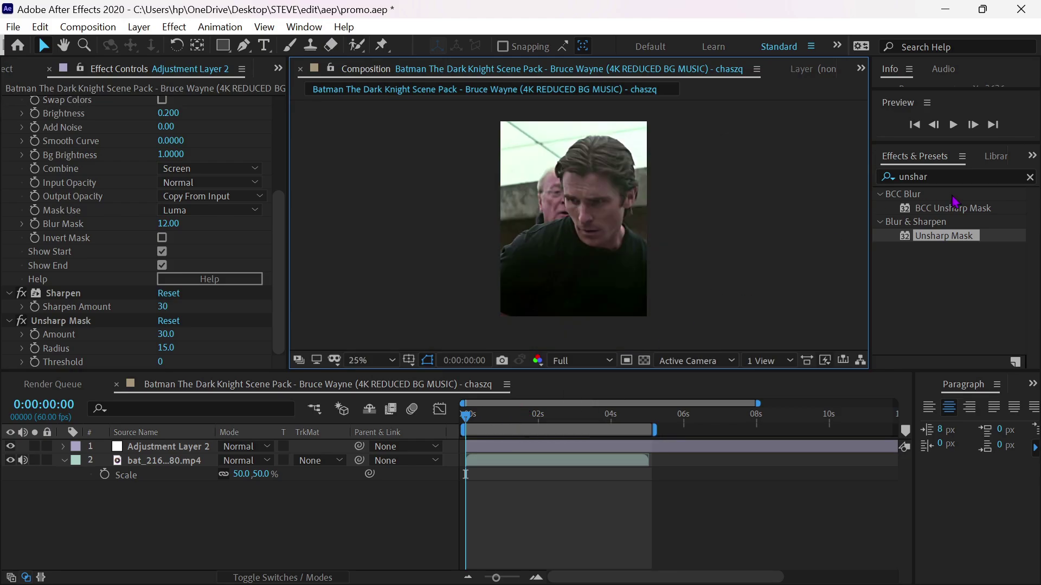
- Apply the Magic Bullet Looks effect to the adjustment layer and open its look editor on the frame at 0:00:01:35
{"action": "left_click", "coordinate": [526, 427]}
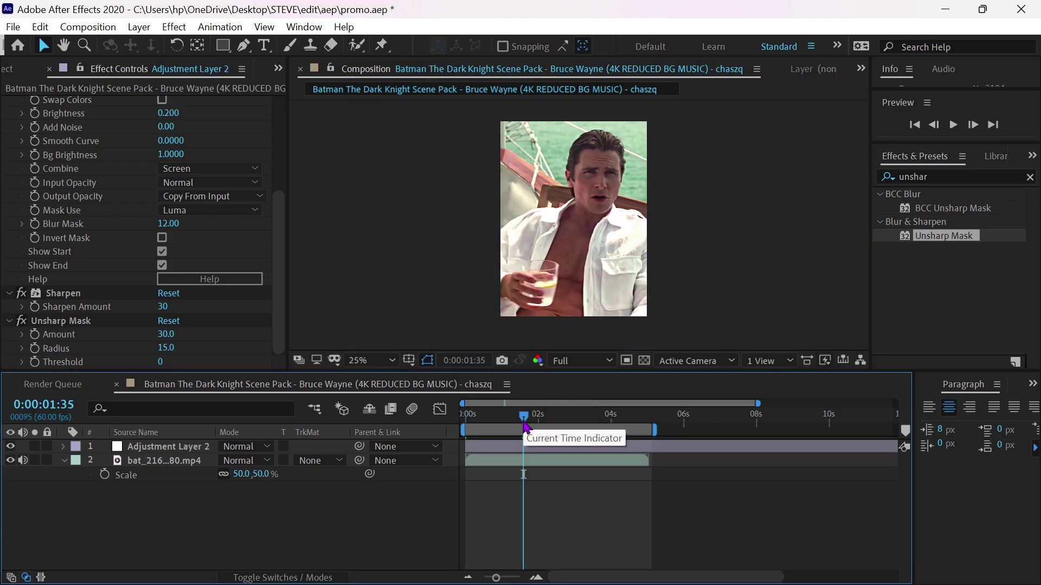
{"action": "left_click", "coordinate": [947, 178]}
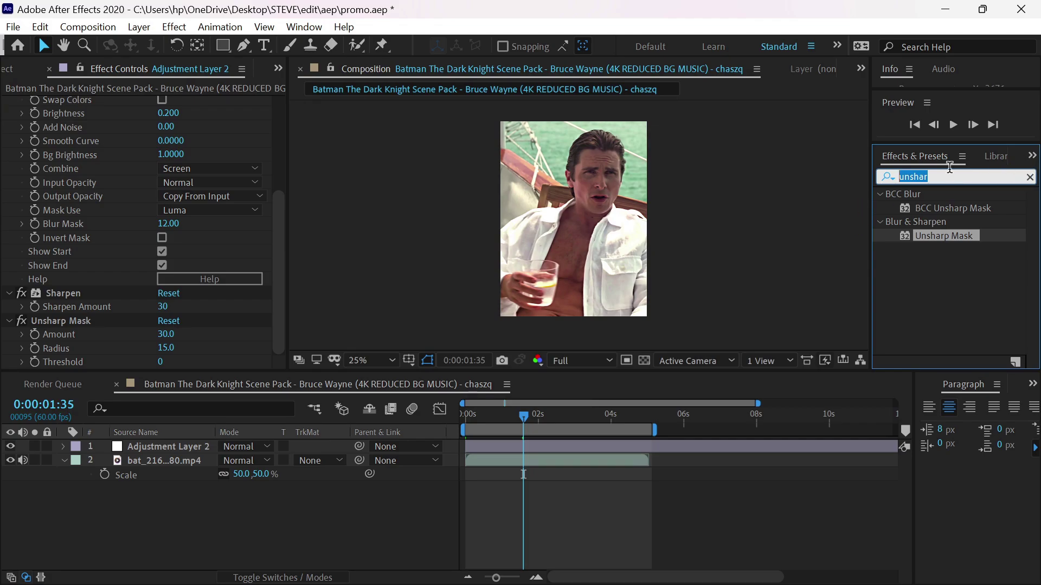
{"action": "type", "text": "look"}
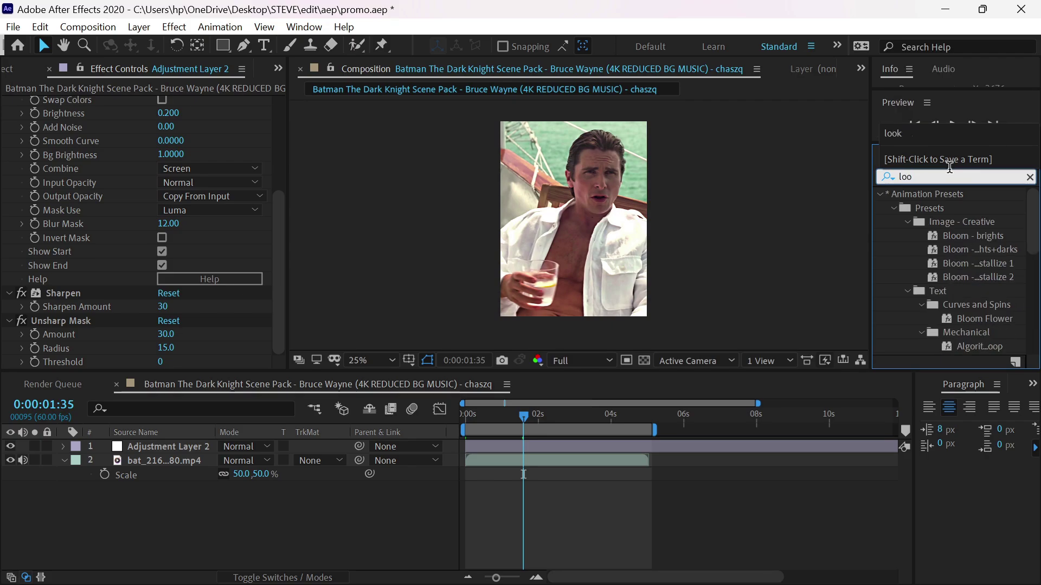
{"action": "left_click_drag", "start_coordinate": [938, 245], "coordinate": [570, 447]}
{"action": "left_click", "coordinate": [60, 333]}
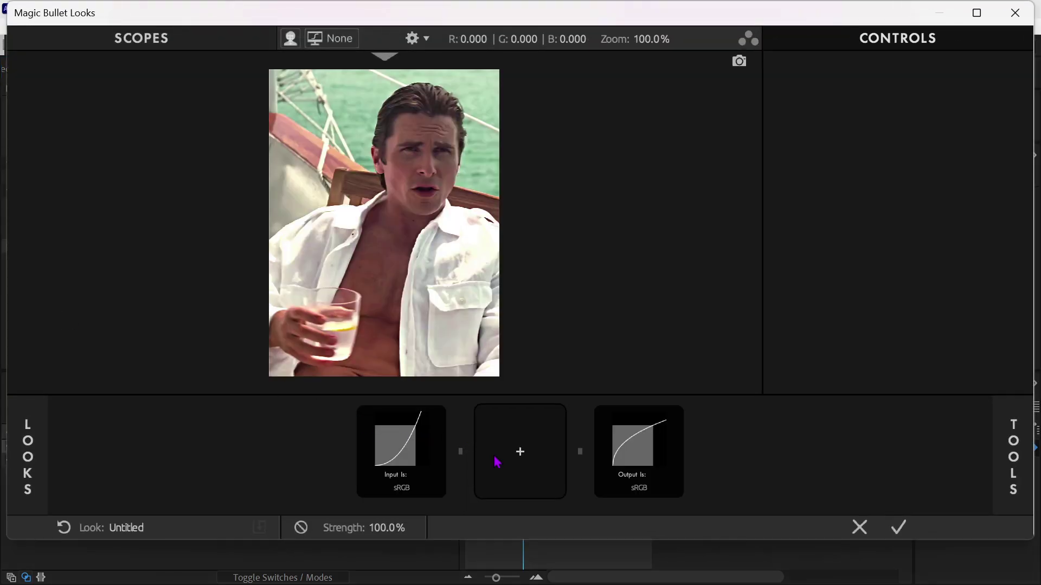
- Add the Exposure tool to the empty look chain and adjust its exposure value
{"action": "left_click", "coordinate": [497, 462]}
{"action": "left_click_drag", "start_coordinate": [560, 139], "coordinate": [519, 453]}
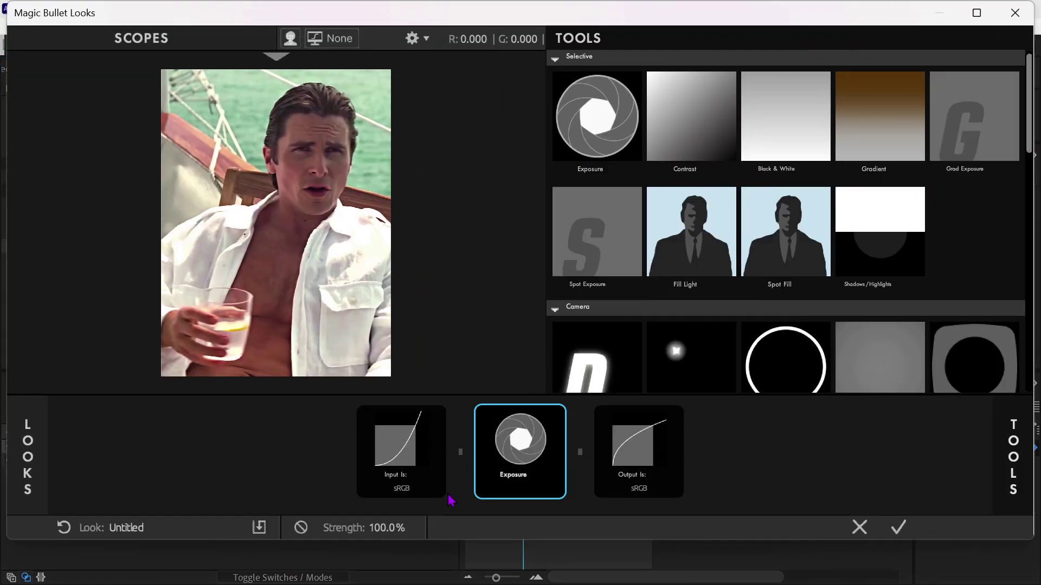
{"action": "left_click", "coordinate": [854, 110]}
{"action": "key", "text": "Return"}
- Add the Contrast tool after Exposure in the look chain and set its Contrast to 0.15
{"action": "mouse_move", "coordinate": [1013, 455]}
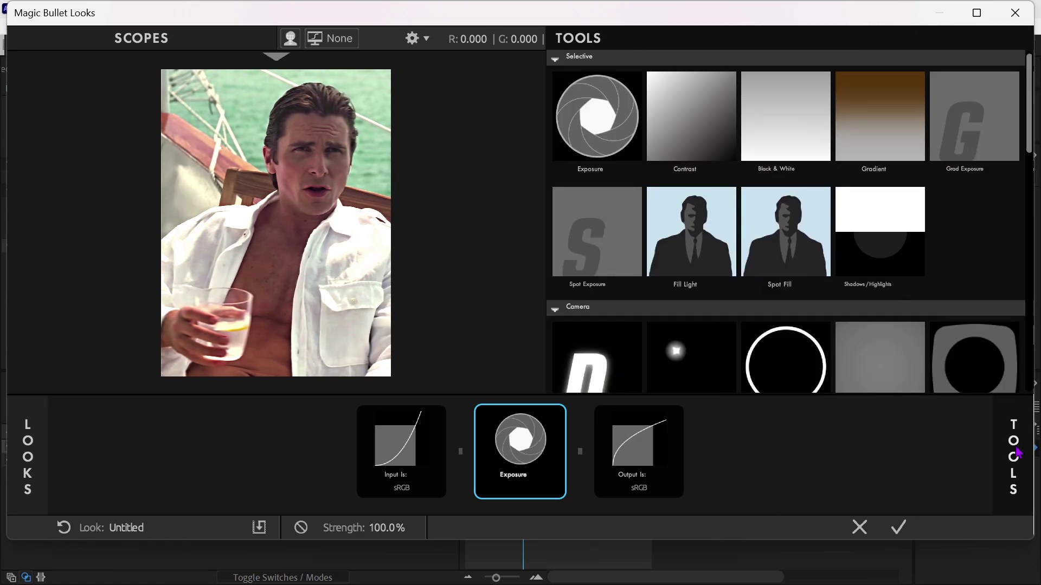
{"action": "left_click_drag", "start_coordinate": [687, 158], "coordinate": [600, 473]}
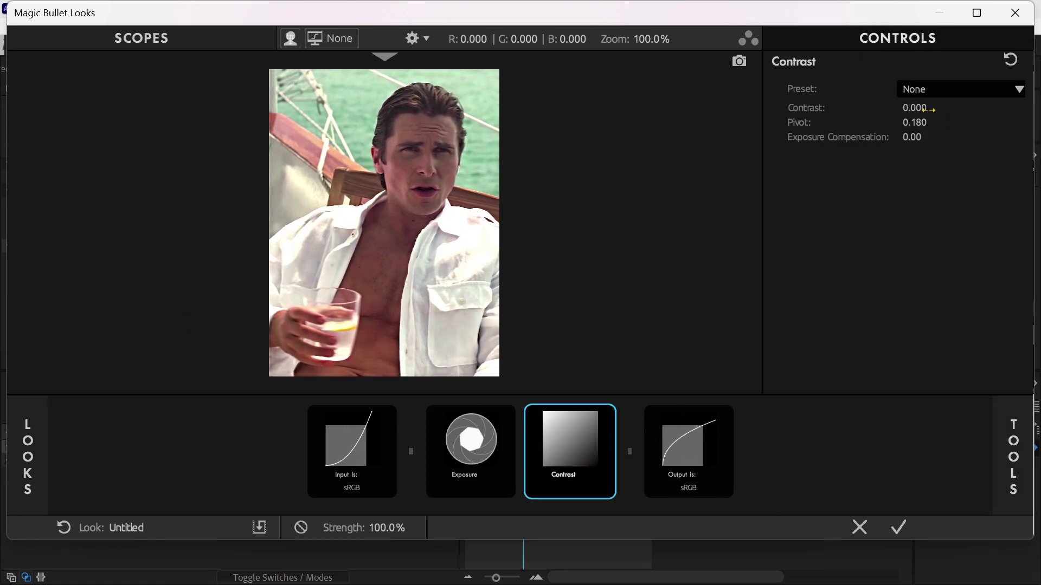
{"action": "left_click", "coordinate": [921, 107]}
{"action": "type", "text": ".1"}
{"action": "key", "text": "Return"}
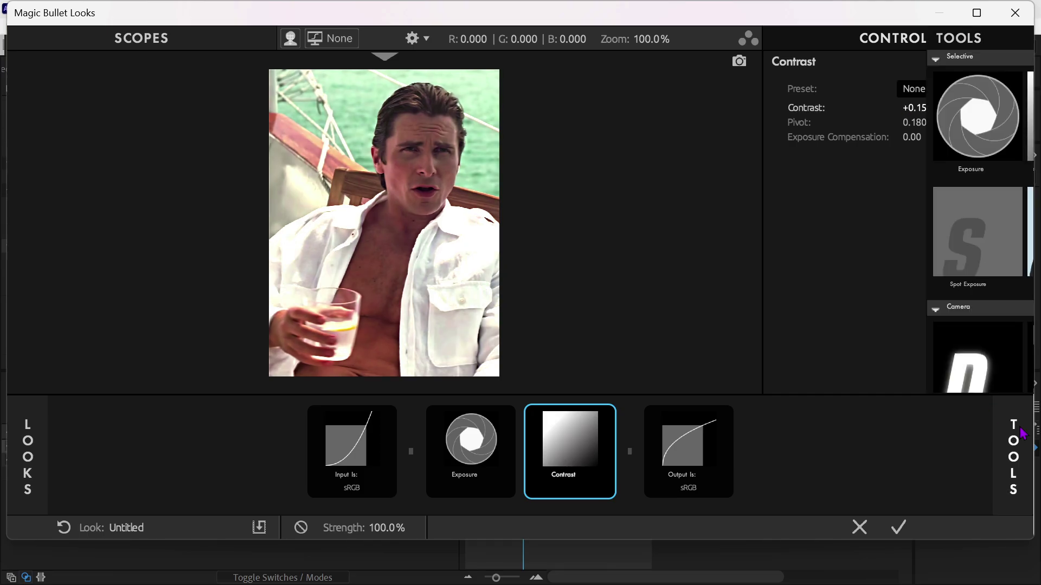
- Add a Spot Exposure around the man's head and set its Stops to 0.69 after trying 0.8
{"action": "mouse_move", "coordinate": [1020, 427]}
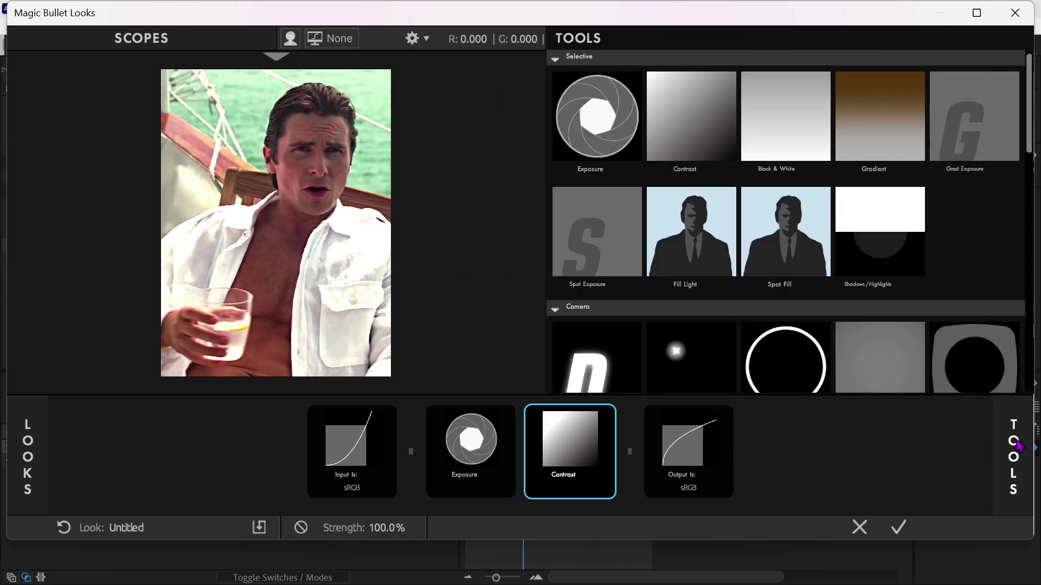
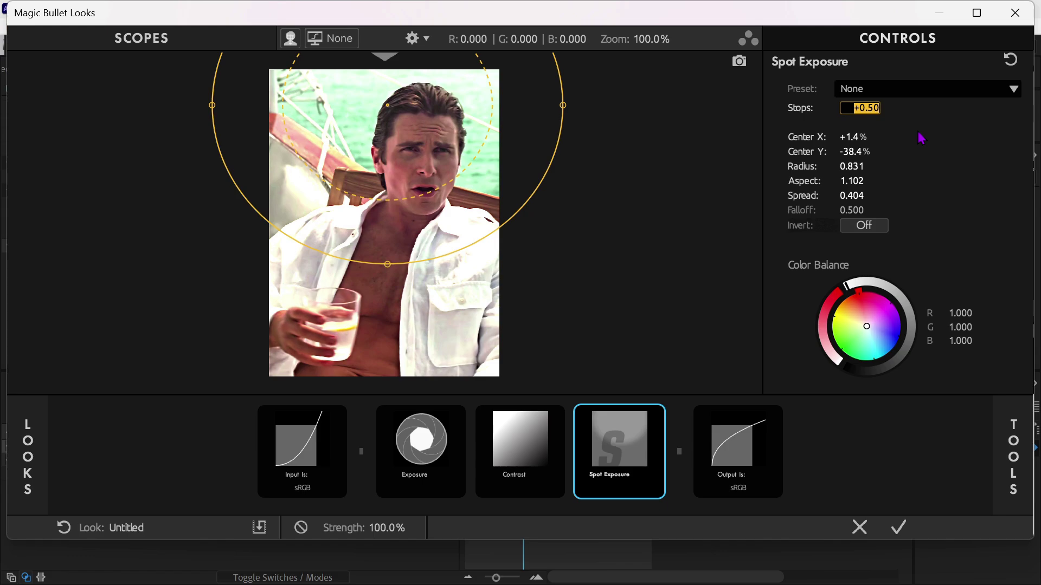
{"action": "type", "text": ".8"}
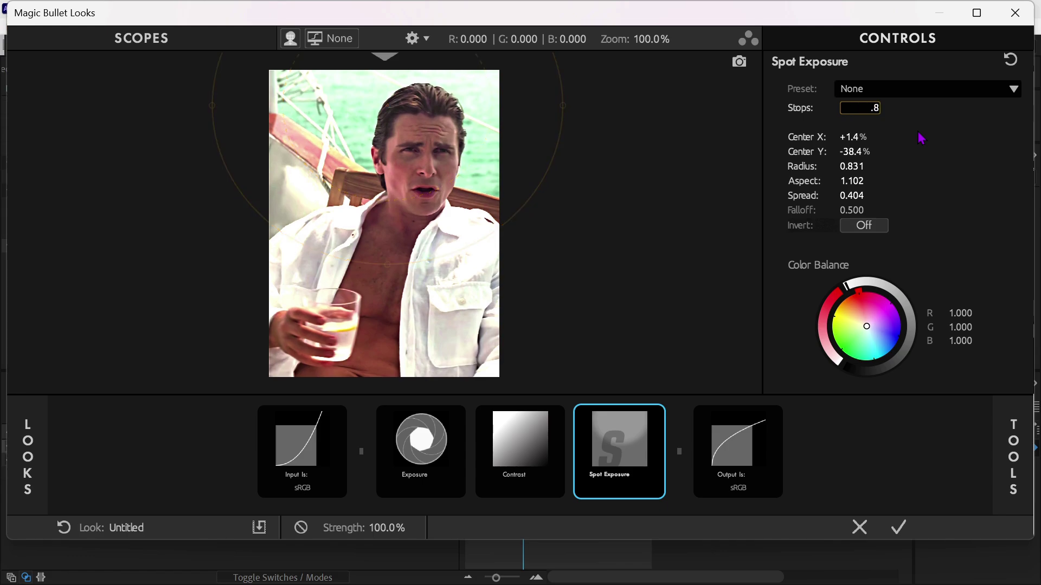
{"action": "key", "text": "Return"}
{"action": "left_click", "coordinate": [862, 108]}
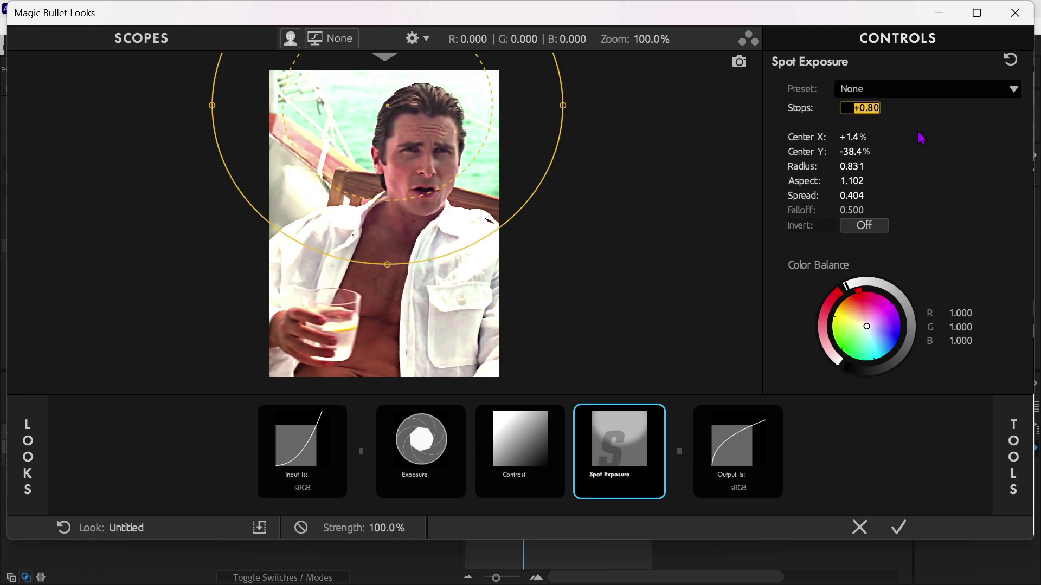
{"action": "type", "text": ".69"}
{"action": "key", "text": "Return"}
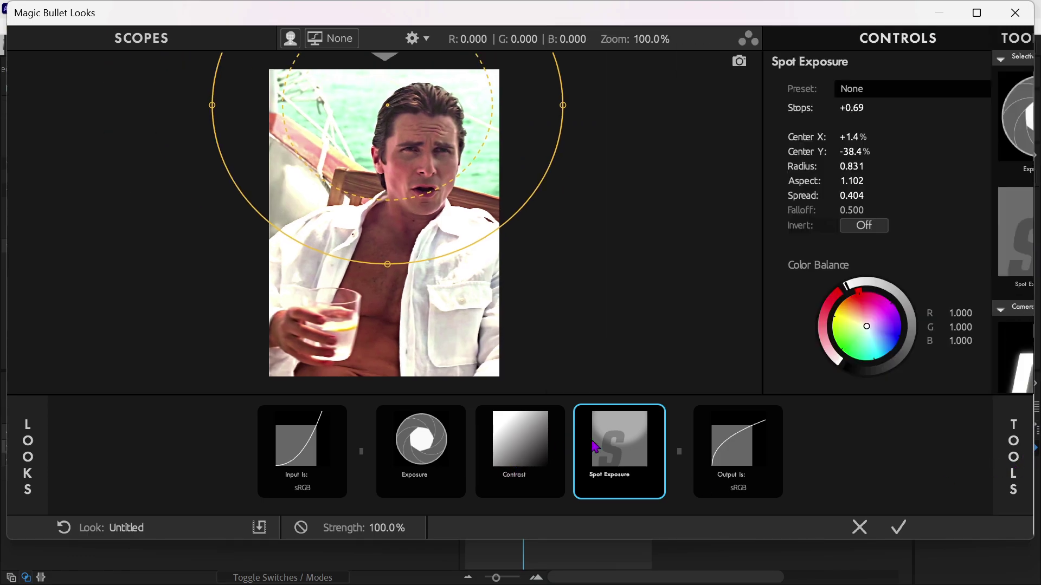
- Add a Gradient tool between Contrast and Spot Exposure and flip it vertically, with Y1 about 58% and Y2 about -51%
{"action": "mouse_move", "coordinate": [1005, 479]}
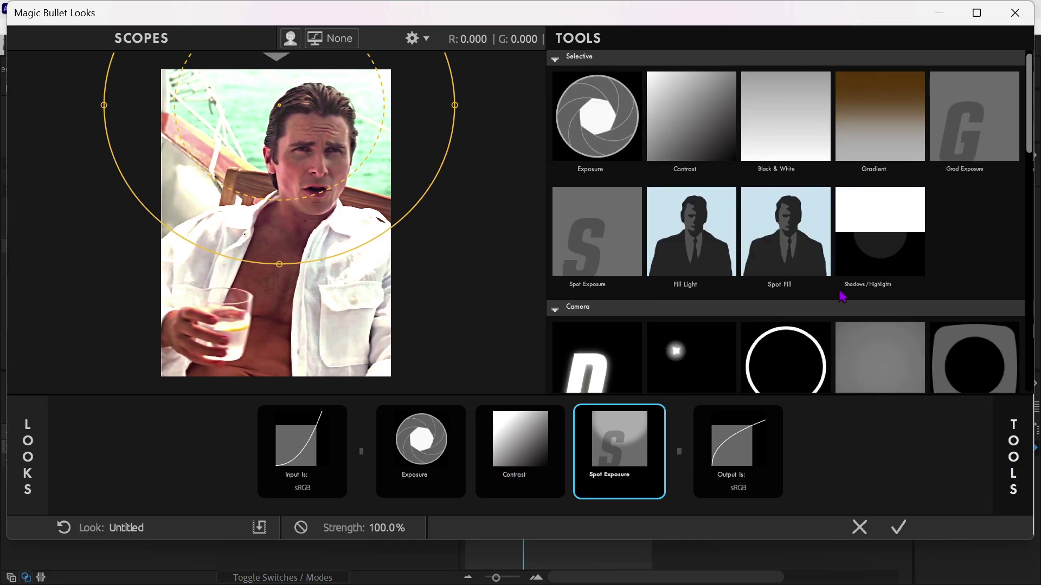
{"action": "left_click", "coordinate": [845, 154]}
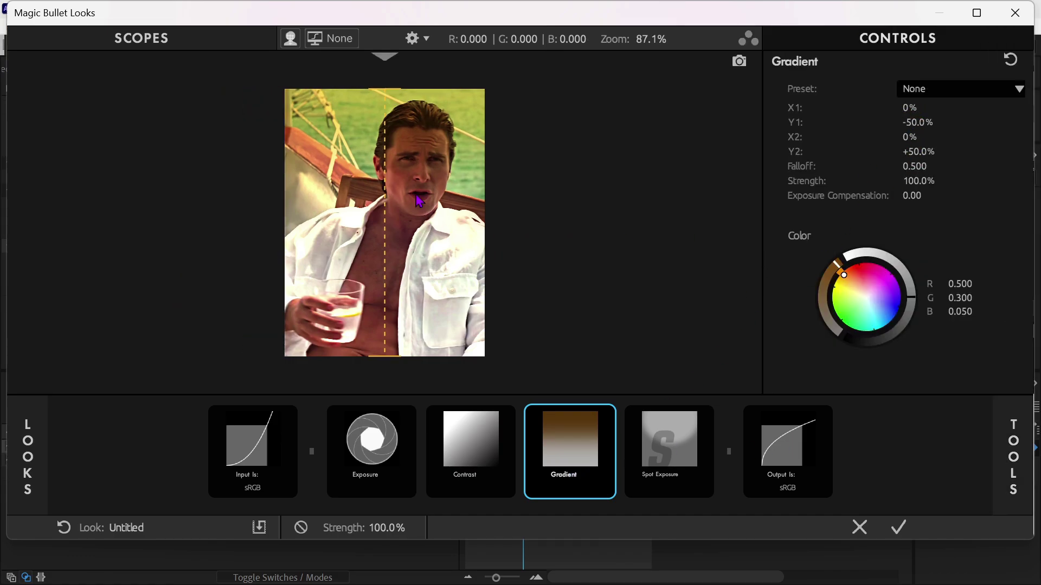
{"action": "scroll", "coordinate": [420, 202], "scroll_direction": "down", "scroll_amount": 3}
{"action": "left_click_drag", "start_coordinate": [395, 149], "coordinate": [385, 340]}
{"action": "left_click_drag", "start_coordinate": [384, 290], "coordinate": [387, 155]}
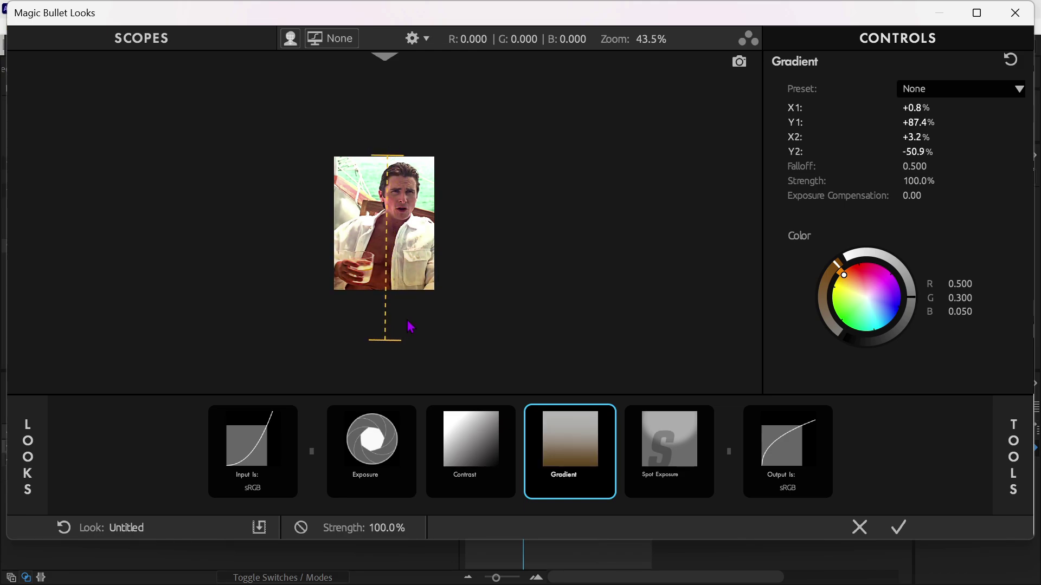
{"action": "left_click_drag", "start_coordinate": [393, 340], "coordinate": [396, 301]}
{"action": "scroll", "coordinate": [534, 242], "scroll_direction": "up", "scroll_amount": 5}
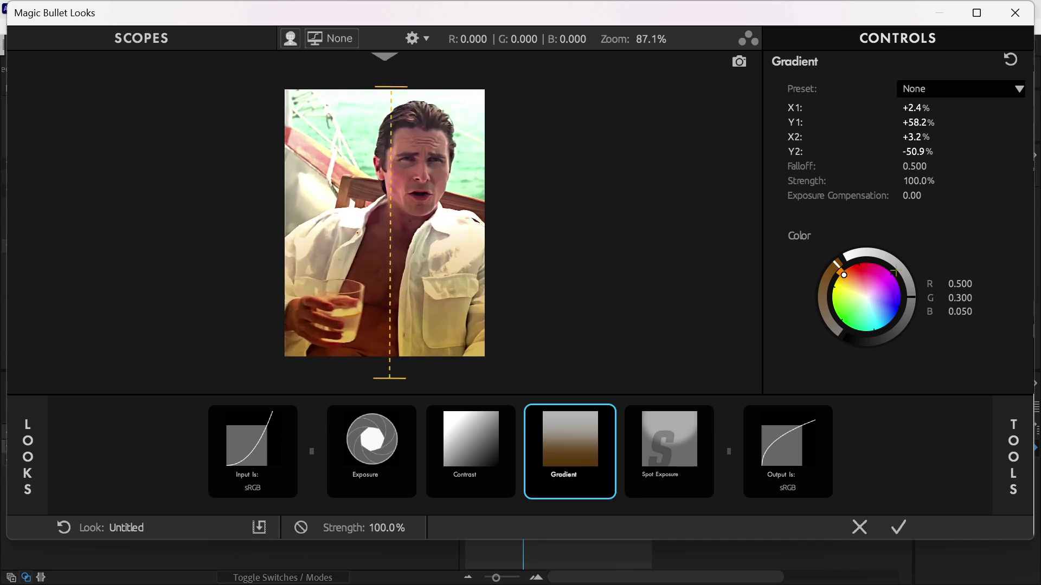
- Darken the gradient's color to near black (about R 0.004, G 0.002, B 0.000) and nudge its end points slightly
{"action": "mouse_move", "coordinate": [910, 295]}
{"action": "left_mouse_down"}
{"action": "mouse_move", "coordinate": [897, 320]}
{"action": "mouse_move", "coordinate": [858, 337]}
{"action": "left_mouse_up"}
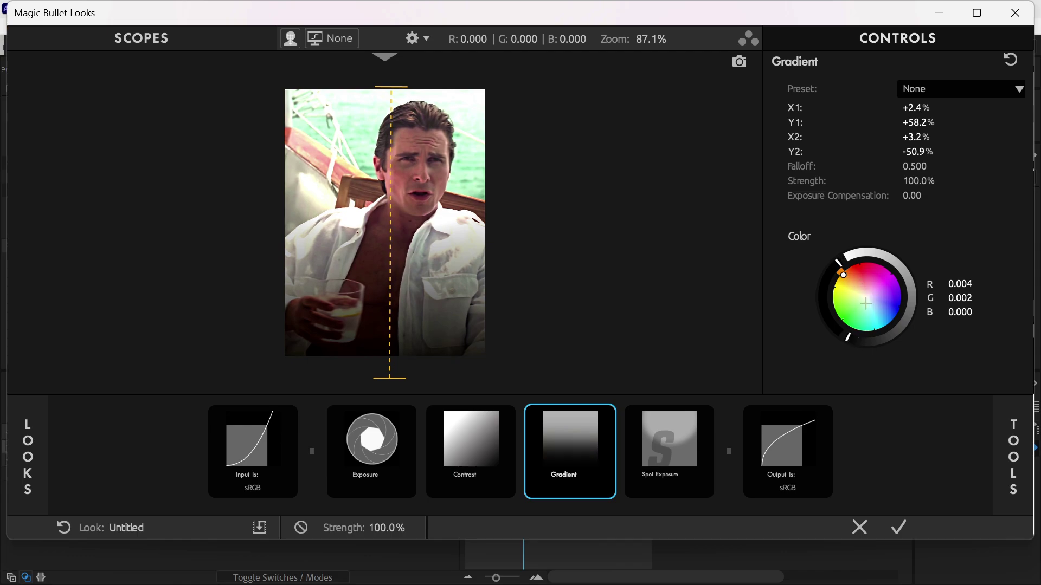
{"action": "left_click_drag", "start_coordinate": [385, 374], "coordinate": [383, 375]}
{"action": "mouse_move", "coordinate": [395, 93]}
{"action": "left_mouse_down"}
{"action": "mouse_move", "coordinate": [386, 96]}
{"action": "mouse_move", "coordinate": [394, 91]}
{"action": "left_mouse_up"}
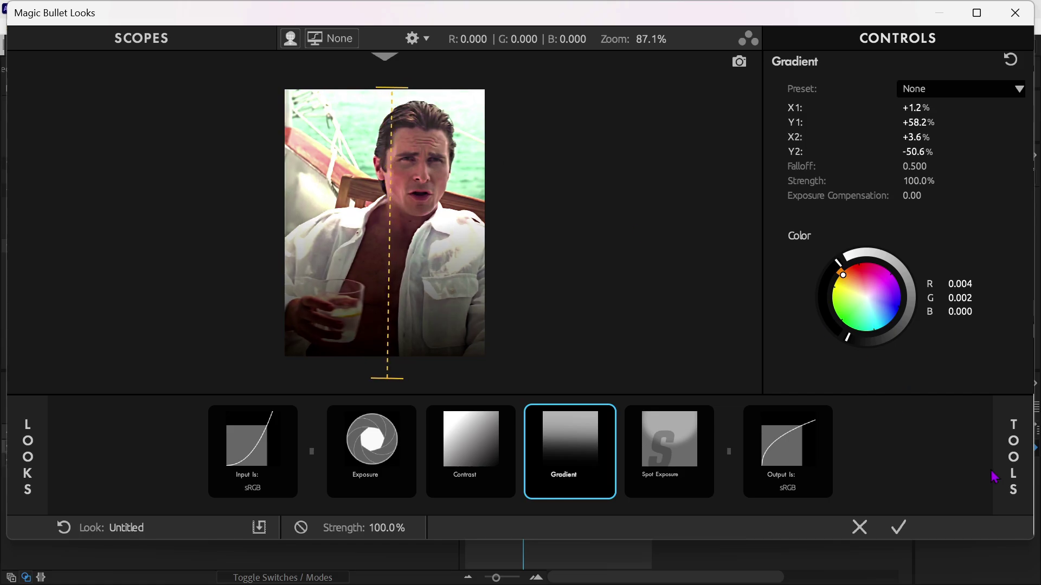
- Add the Color Correction group's Pop tool after Spot Exposure and set its Pop to 35%
{"action": "left_click", "coordinate": [1014, 472]}
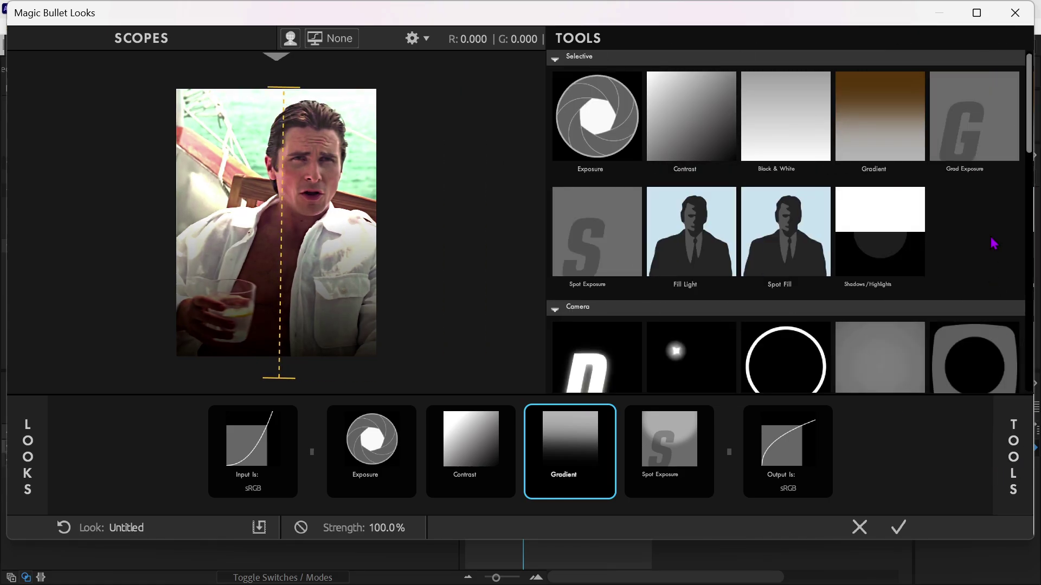
{"action": "scroll", "coordinate": [982, 241], "scroll_direction": "down", "scroll_amount": 2}
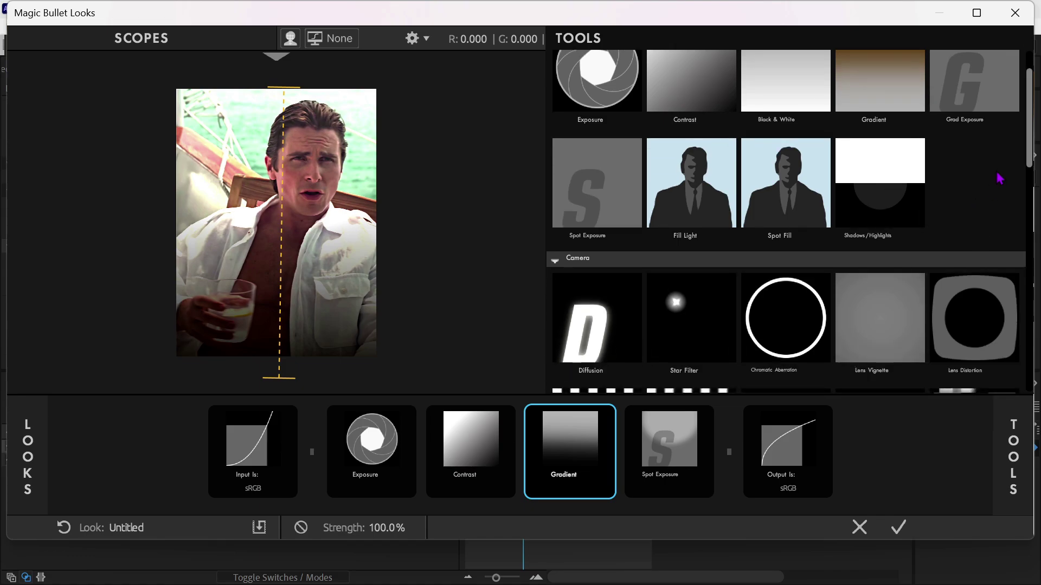
{"action": "scroll", "coordinate": [999, 178], "scroll_direction": "down", "scroll_amount": 5}
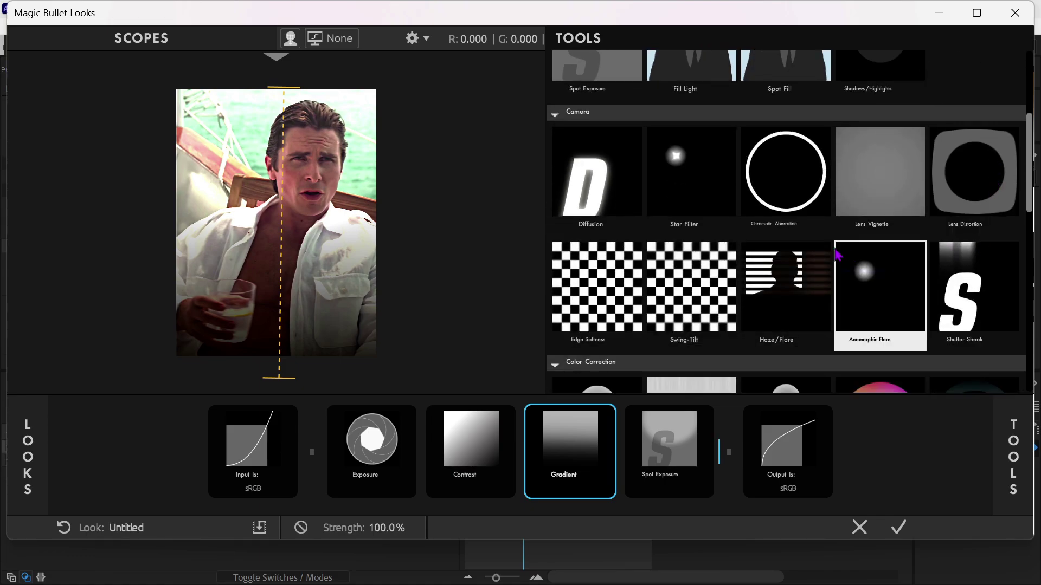
{"action": "scroll", "coordinate": [837, 254], "scroll_direction": "down", "scroll_amount": 5}
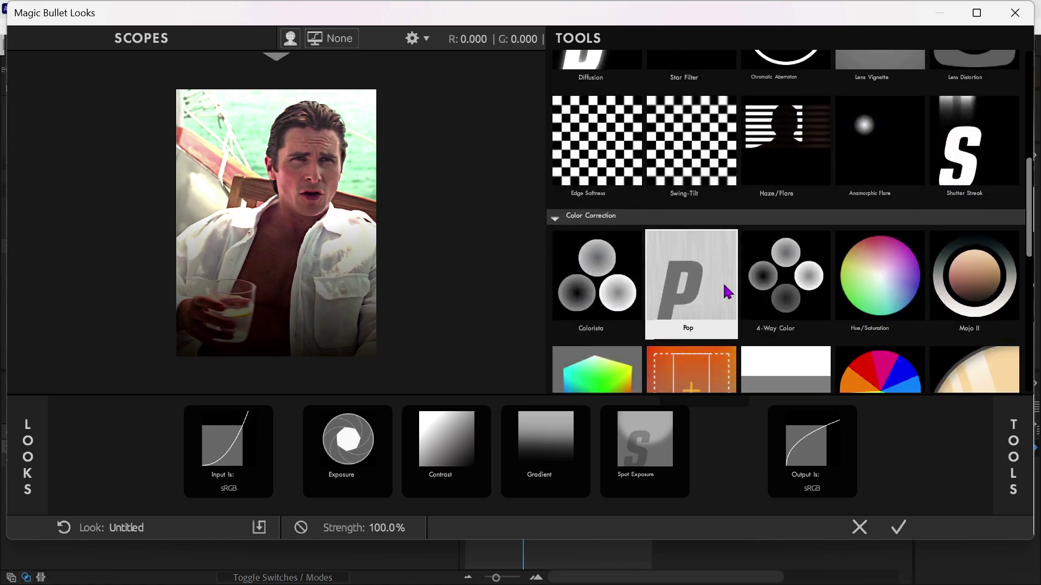
{"action": "left_click_drag", "start_coordinate": [727, 293], "coordinate": [742, 405]}
{"action": "left_click", "coordinate": [869, 108]}
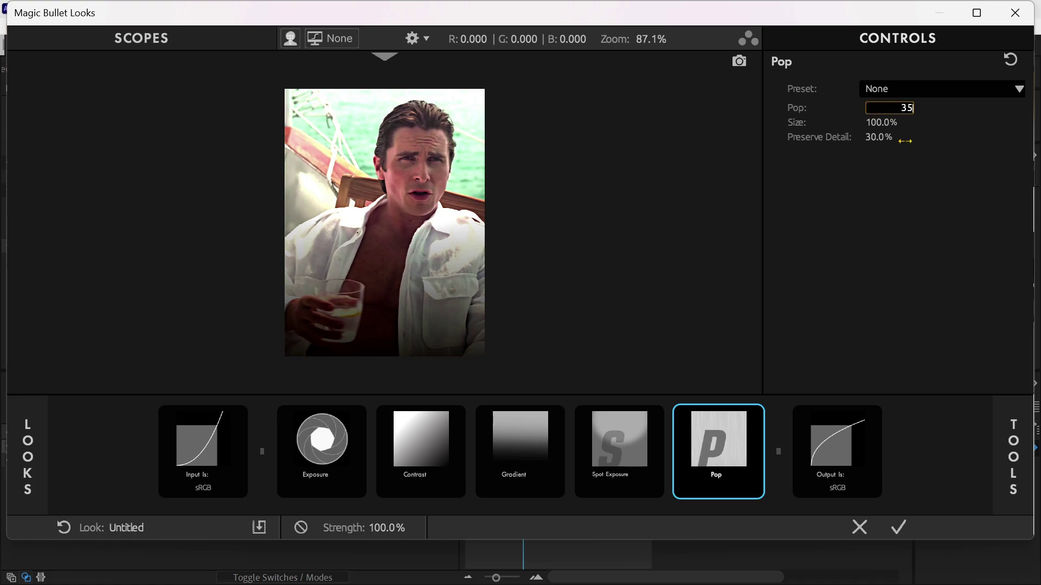
{"action": "key", "text": "Return"}
{"action": "scroll", "coordinate": [603, 213], "scroll_direction": "up", "scroll_amount": 3}
{"action": "scroll", "coordinate": [603, 214], "scroll_direction": "down", "scroll_amount": 2}
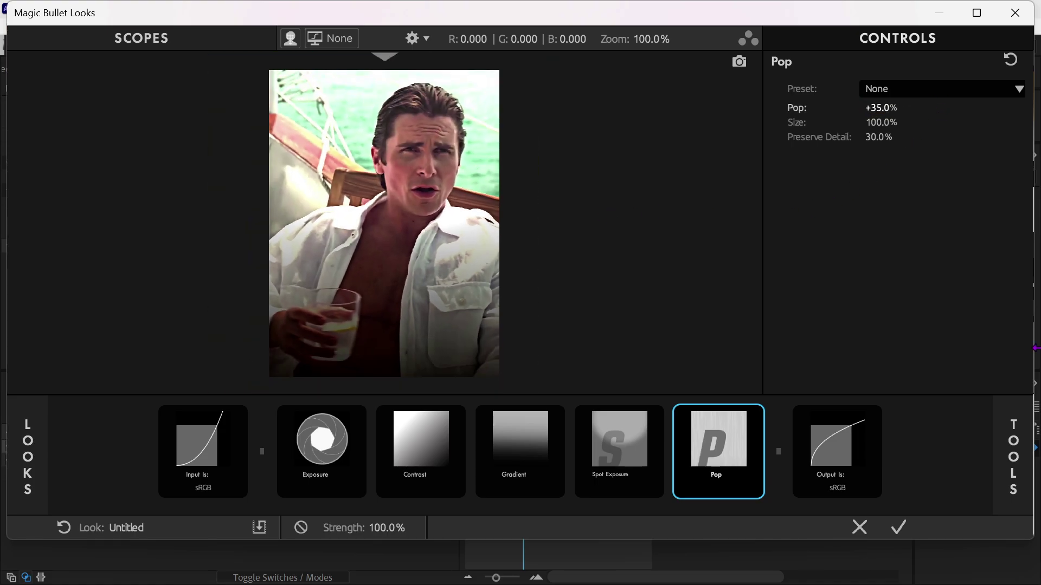
- Add the Mojo II tool after Pop in the look chain and set its Mojo to 20%
{"action": "left_click", "coordinate": [1013, 451]}
{"action": "double_click", "coordinate": [968, 266]}
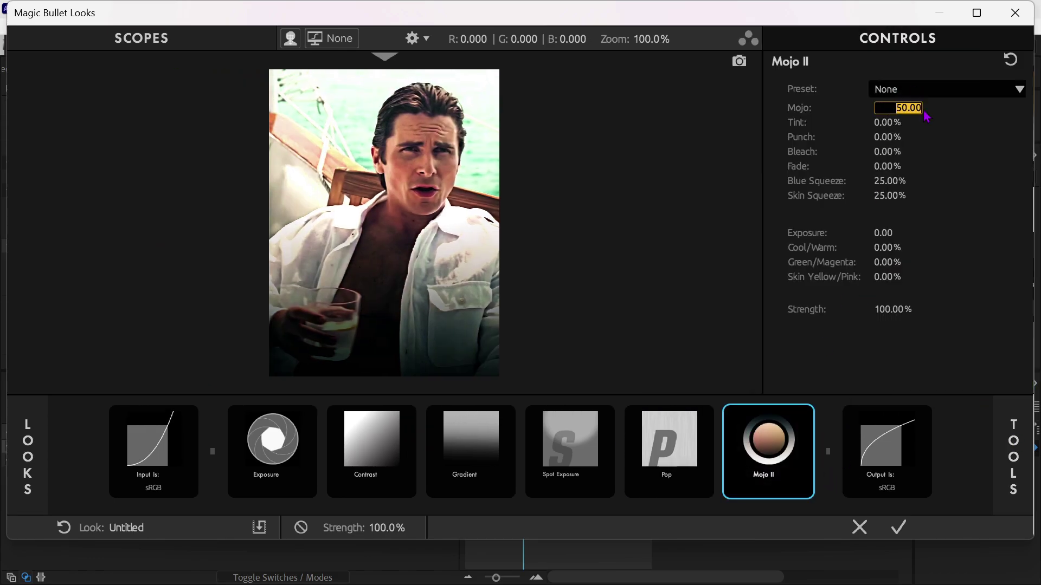
{"action": "type", "text": "20"}
{"action": "key", "text": "Return"}
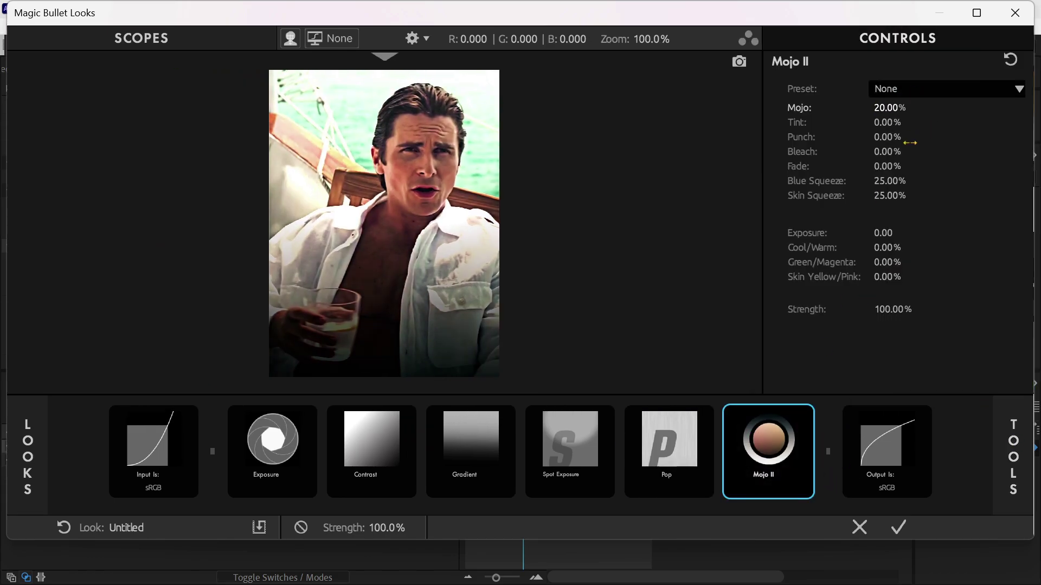
- Set Mojo II's Blue Squeeze to 10% and its Cool/Warm to 0.6% after trying 0.1%
{"action": "left_click", "coordinate": [889, 183]}
{"action": "key", "text": "BackSpace"}
{"action": "key", "text": "Return"}
{"action": "left_click", "coordinate": [897, 246]}
{"action": "type", "text": "0.1"}
{"action": "key", "text": "Return"}
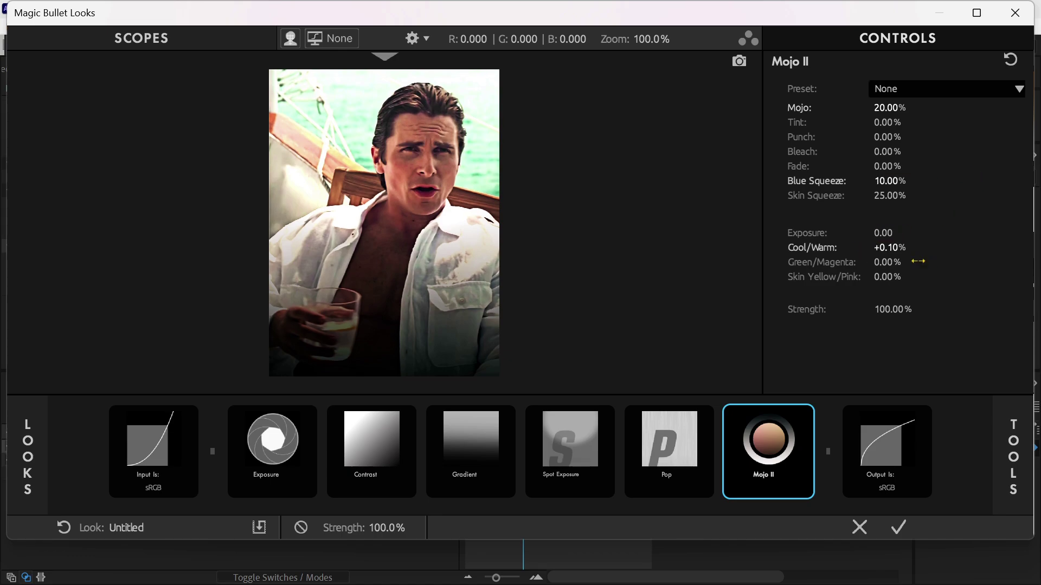
{"action": "left_click", "coordinate": [889, 244]}
{"action": "key", "text": "BackSpace"}
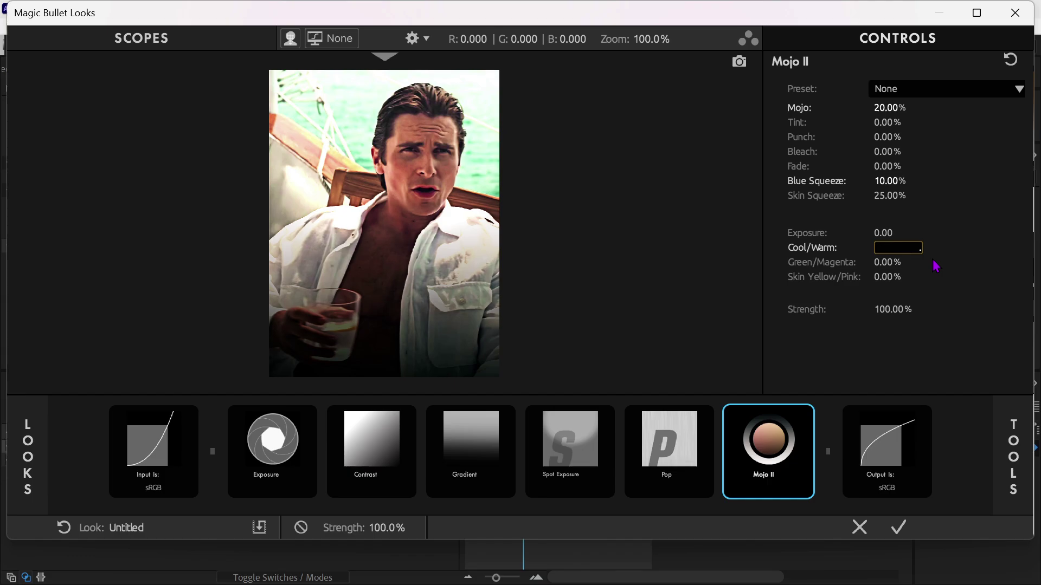
{"action": "key", "text": "Return"}
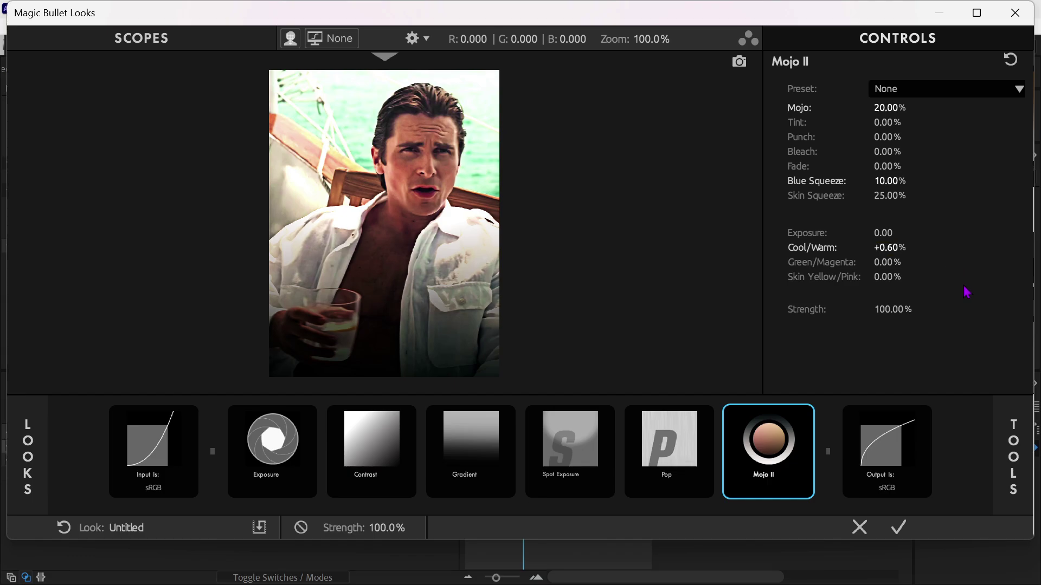
- Add the Haze/Flare tool to the look chain and set its Reach to 30%
{"action": "mouse_move", "coordinate": [1009, 445]}
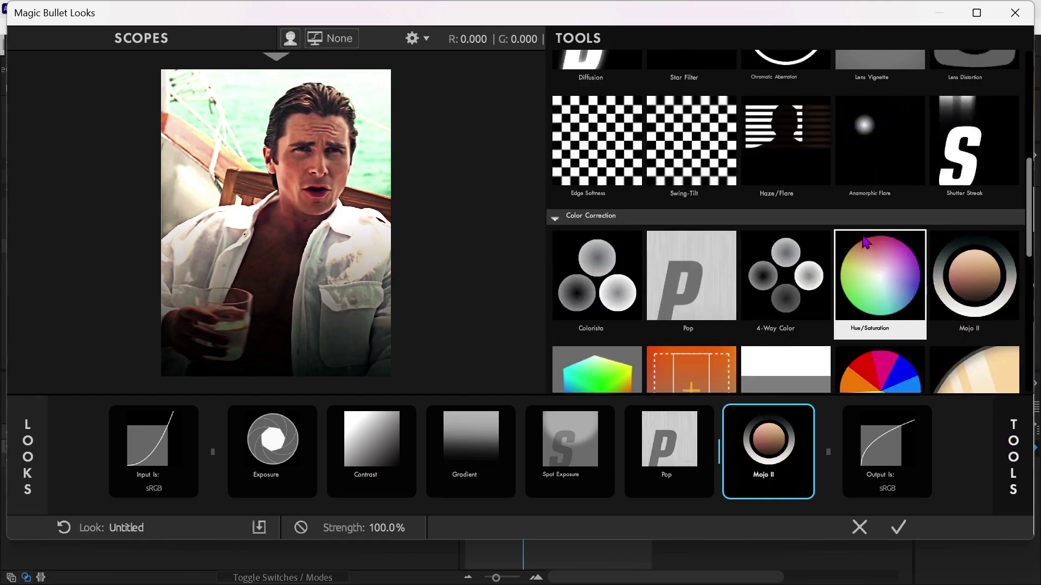
{"action": "double_click", "coordinate": [822, 163]}
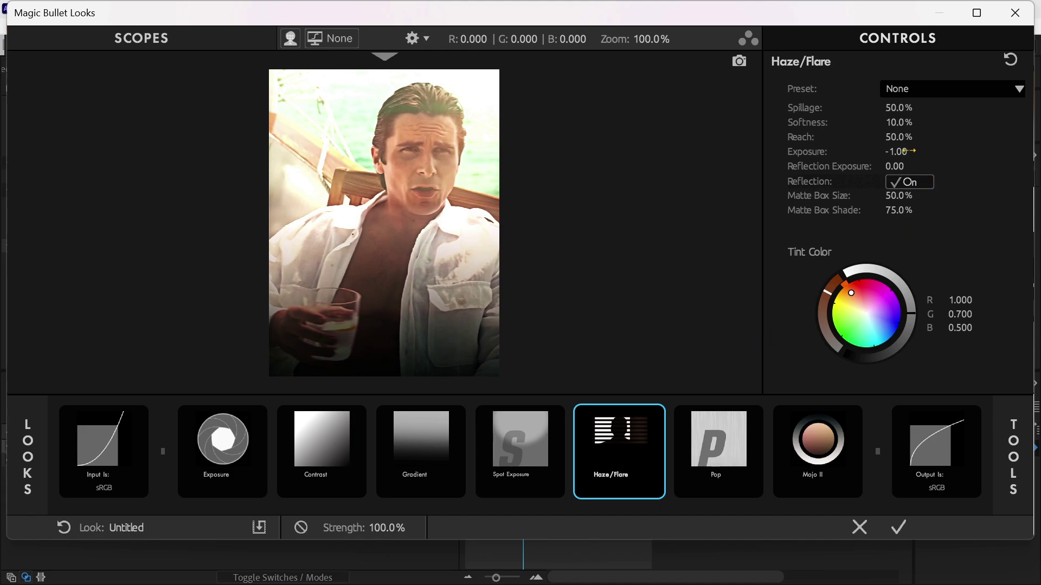
{"action": "left_click", "coordinate": [898, 137]}
{"action": "type", "text": "3"}
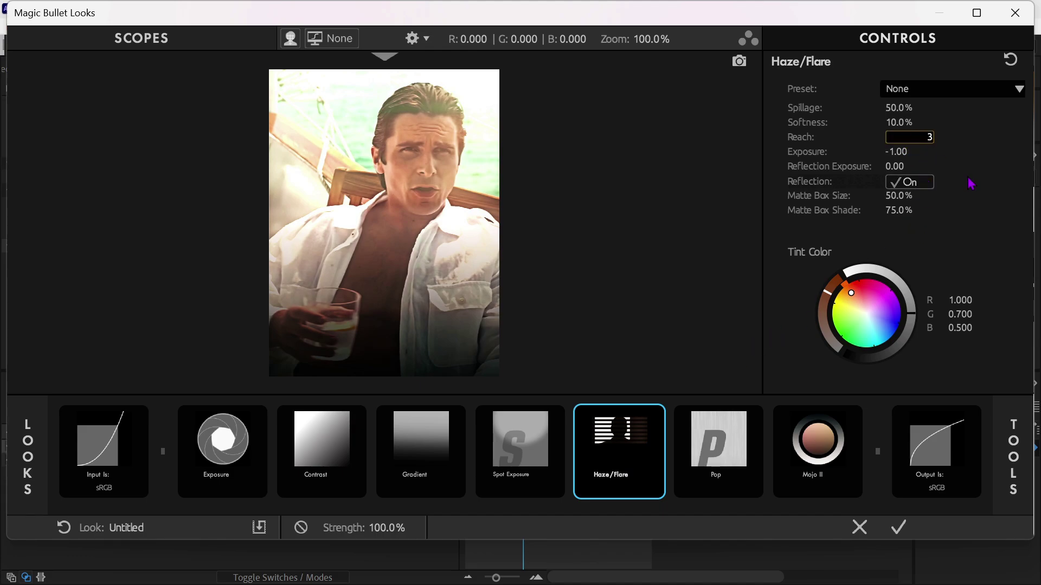
{"action": "type", "text": "0"}
{"action": "key", "text": "Return"}
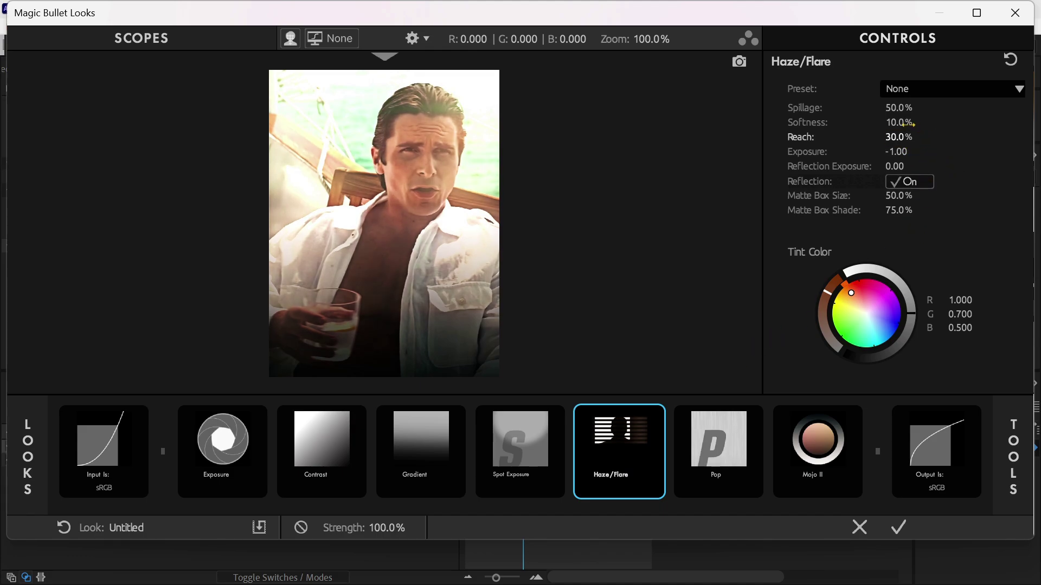
- Set Haze/Flare's Spillage to 35% and its Softness to 5%
{"action": "left_click", "coordinate": [904, 106]}
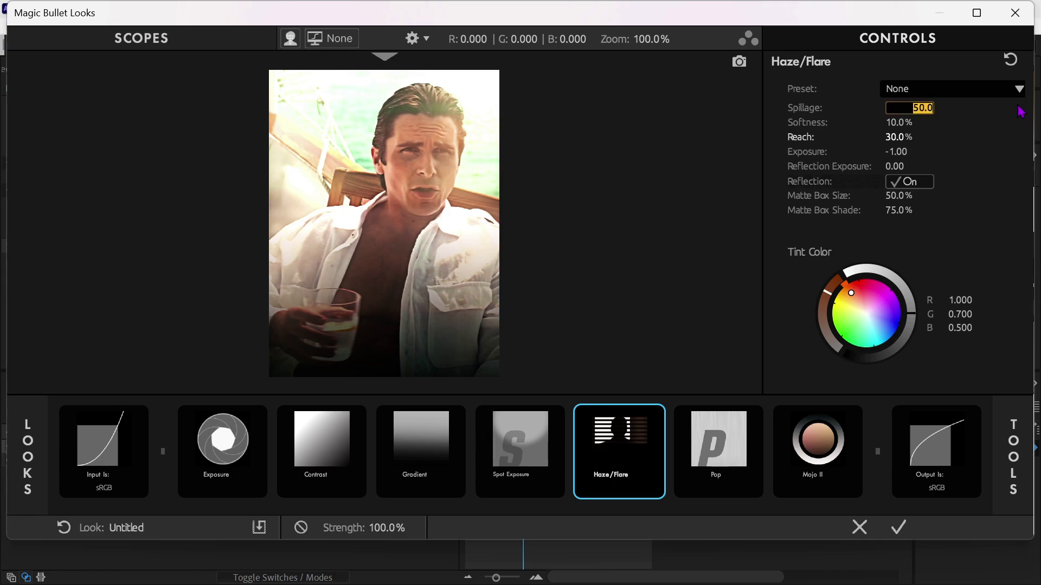
{"action": "type", "text": "35"}
{"action": "key", "text": "Return"}
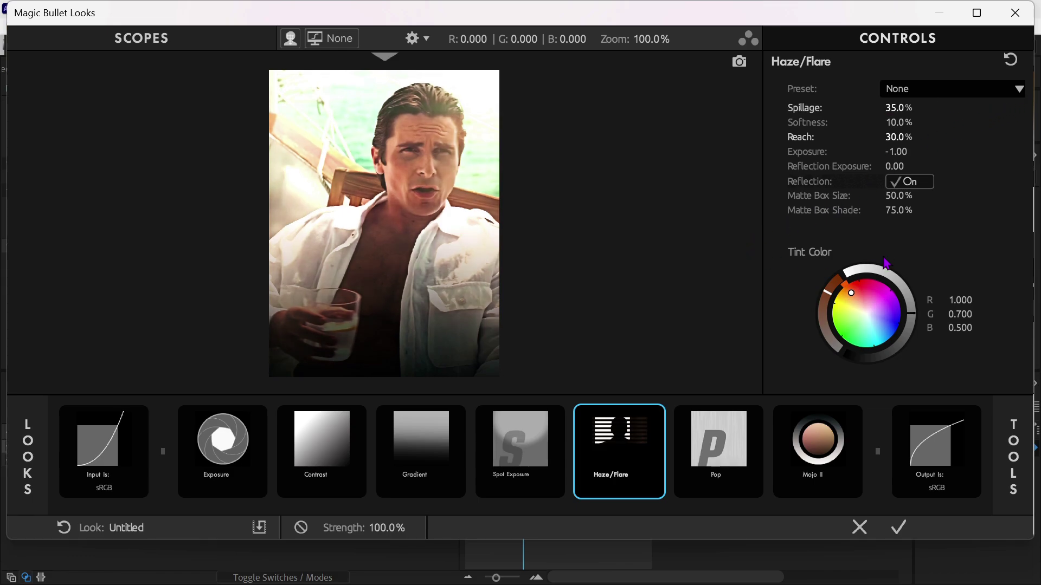
{"action": "left_click", "coordinate": [897, 123]}
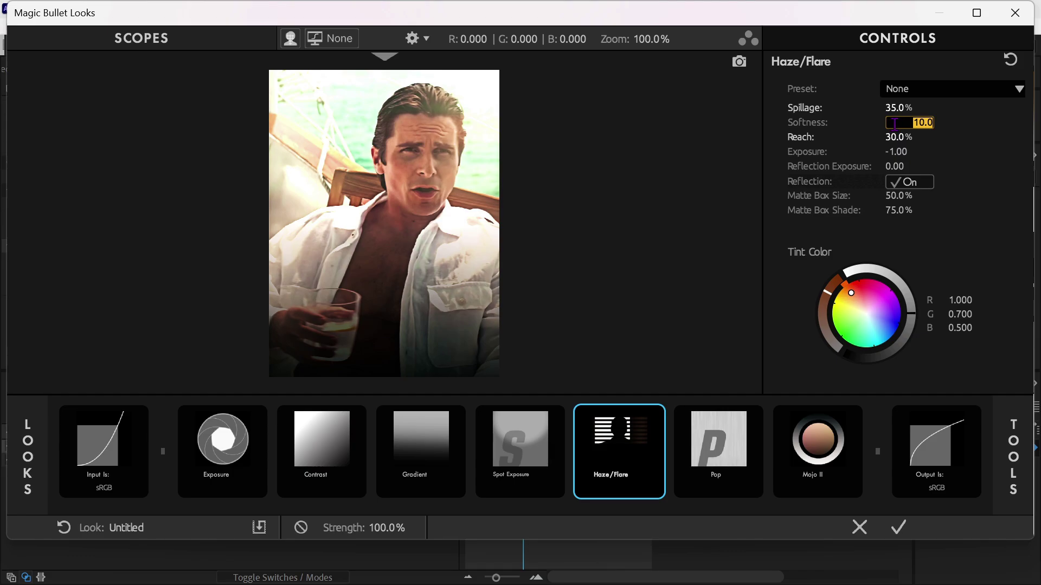
{"action": "type", "text": "5"}
{"action": "key", "text": "Return"}
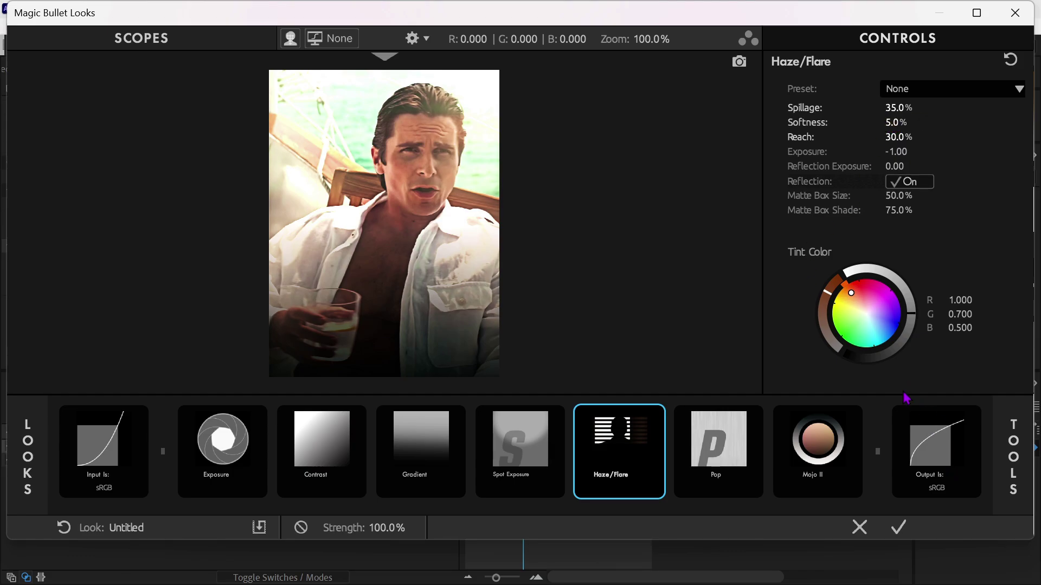
- Apply the finished look to the adjustment layer and check the frames at about 3 s and 2 s
{"action": "left_click", "coordinate": [898, 527]}
{"action": "left_click", "coordinate": [696, 209]}
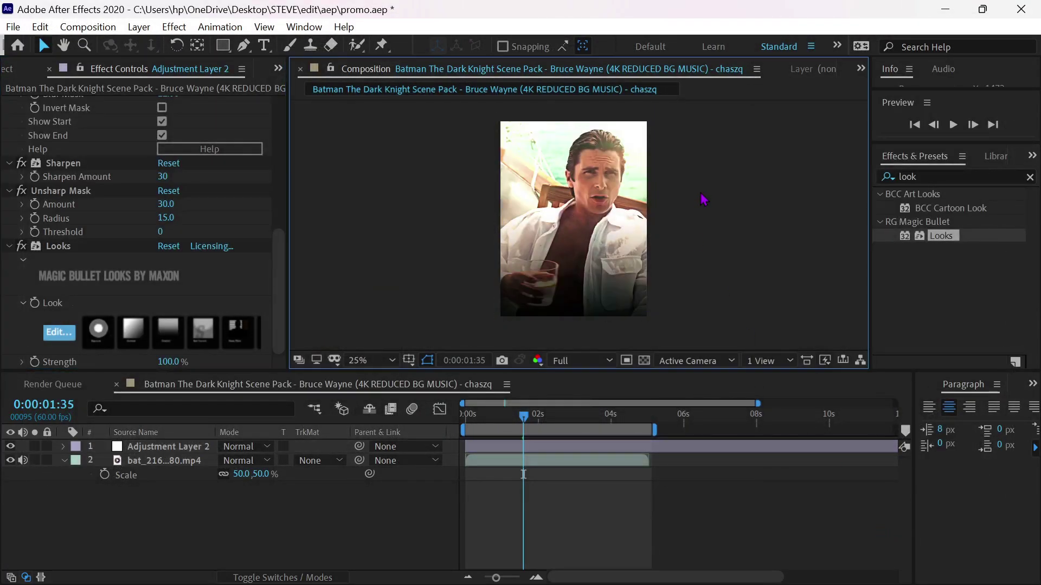
{"action": "left_click", "coordinate": [577, 429]}
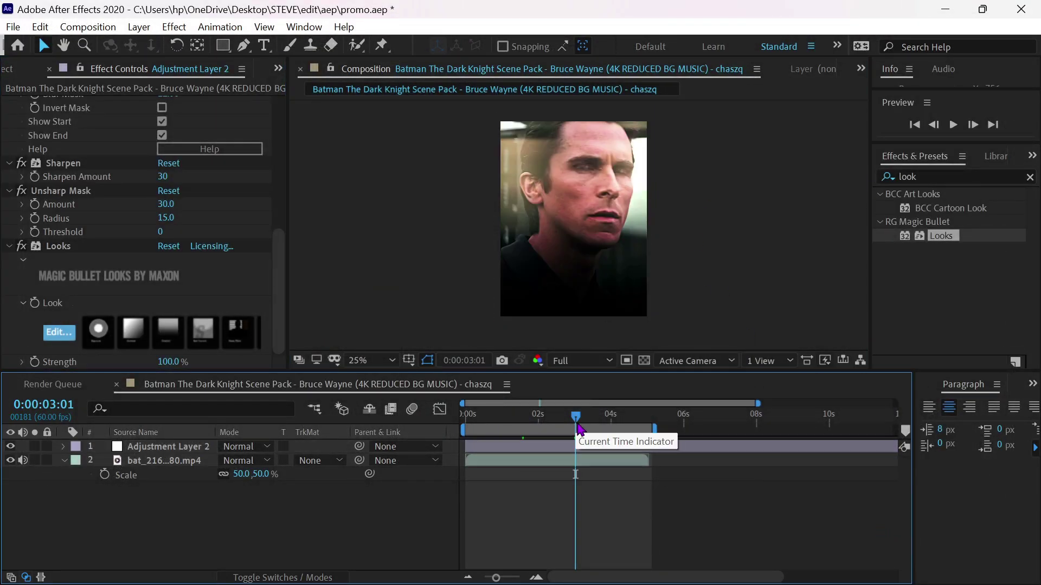
{"action": "left_click", "coordinate": [538, 416]}
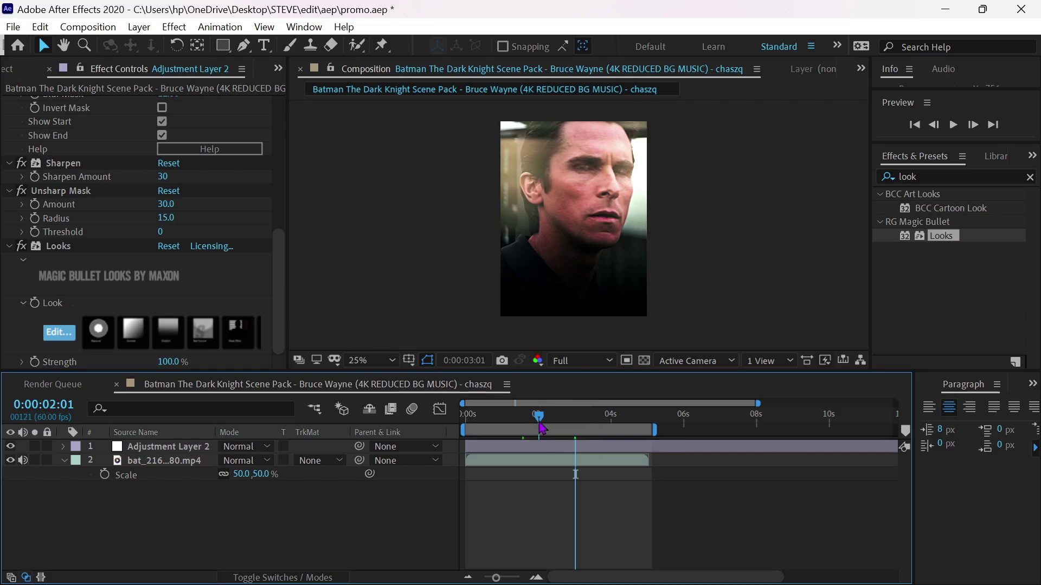
- Search the effects for "vigne" and apply S_Vignette to Adjustment Layer 2
{"action": "left_click", "coordinate": [920, 174]}
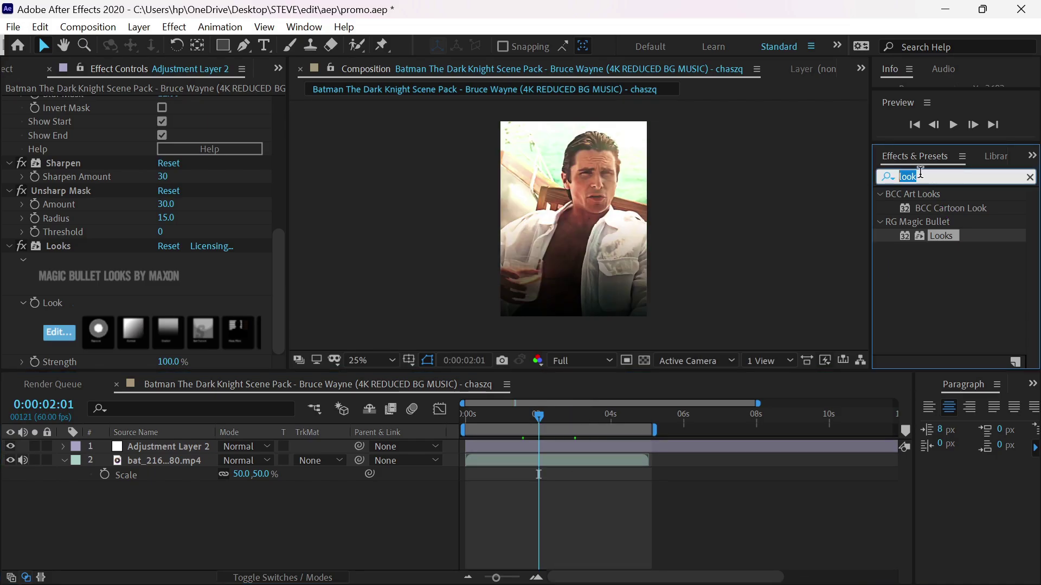
{"action": "type", "text": "vigne"}
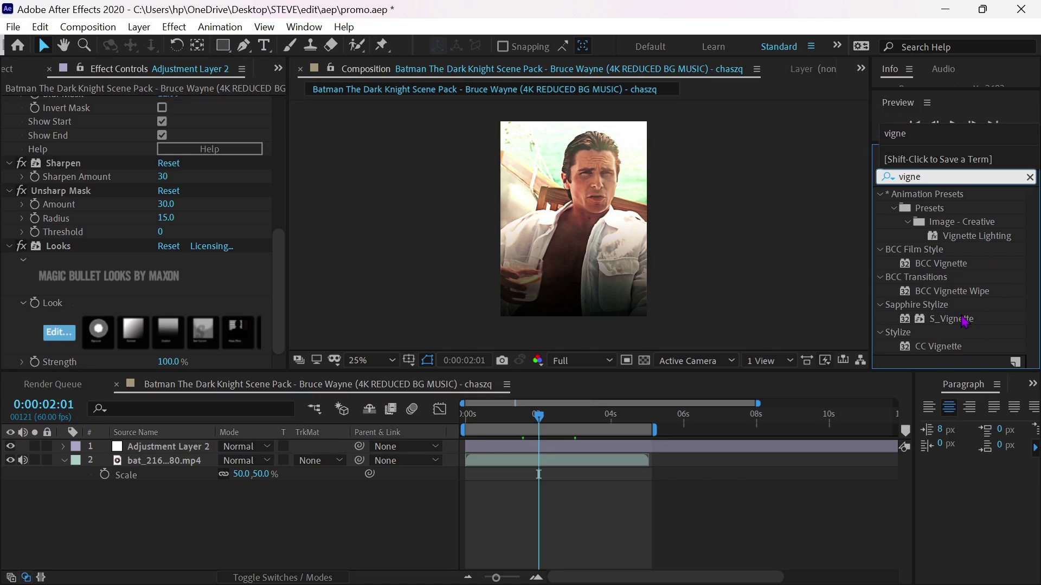
{"action": "left_click_drag", "start_coordinate": [964, 321], "coordinate": [674, 446]}
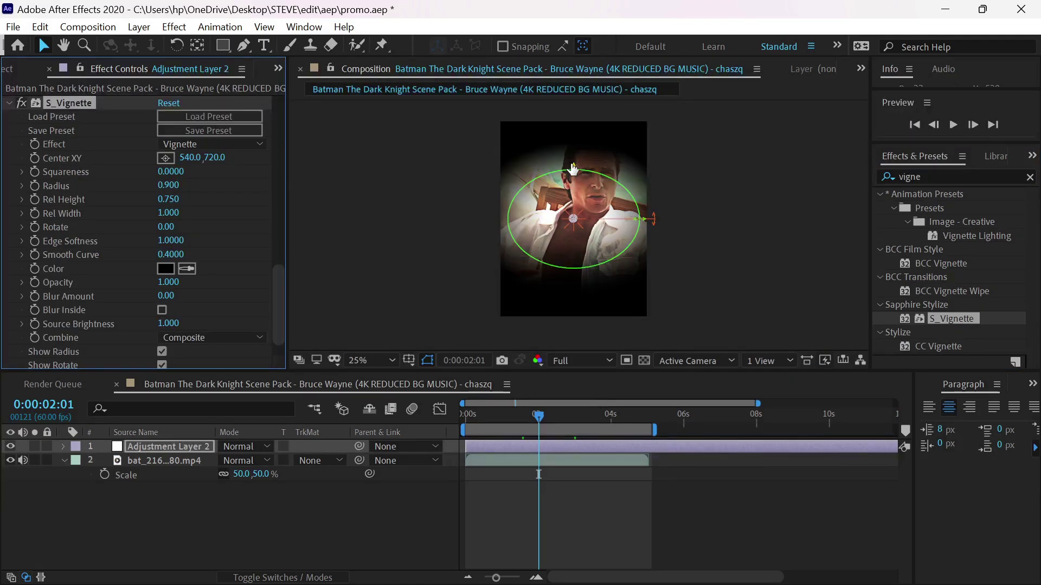
- Enlarge the vignette to about 1.54 relative height and 1.70 relative width, and move its center up to about 540, 652
{"action": "left_click_drag", "start_coordinate": [574, 168], "coordinate": [573, 116]}
{"action": "left_click_drag", "start_coordinate": [640, 218], "coordinate": [685, 220]}
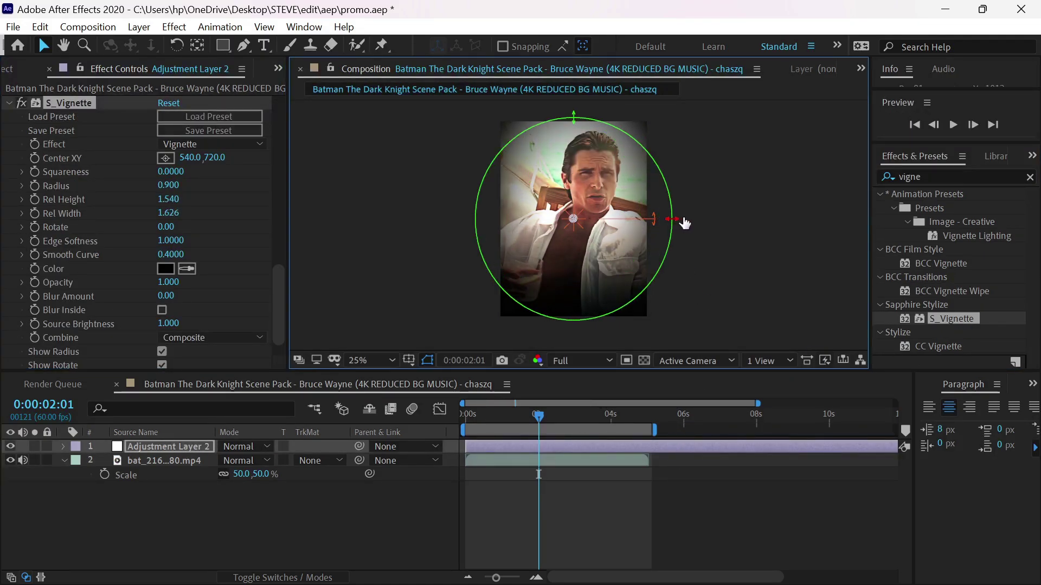
{"action": "left_click_drag", "start_coordinate": [573, 222], "coordinate": [573, 212]}
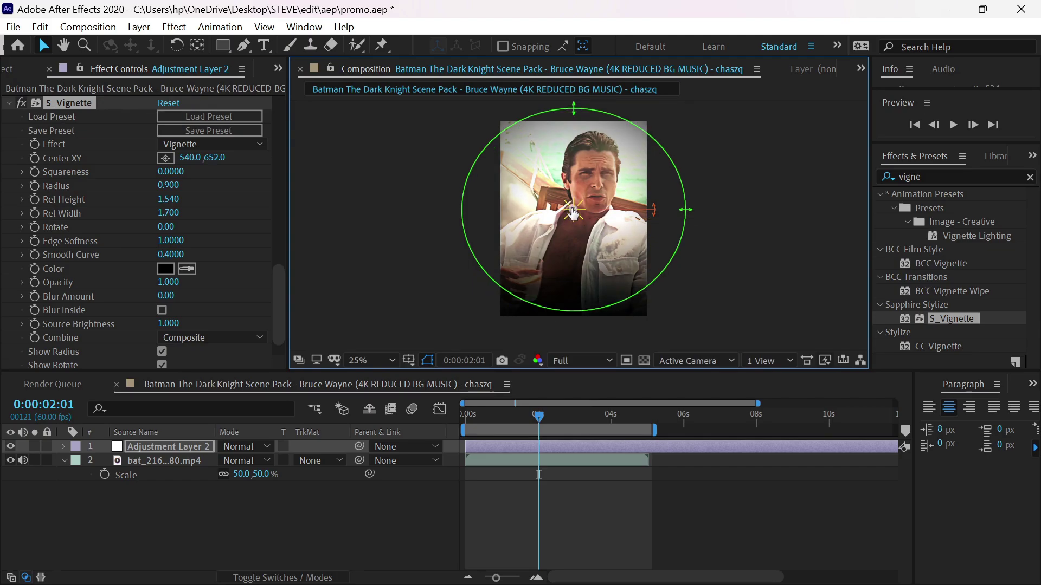
{"action": "left_click", "coordinate": [764, 240]}
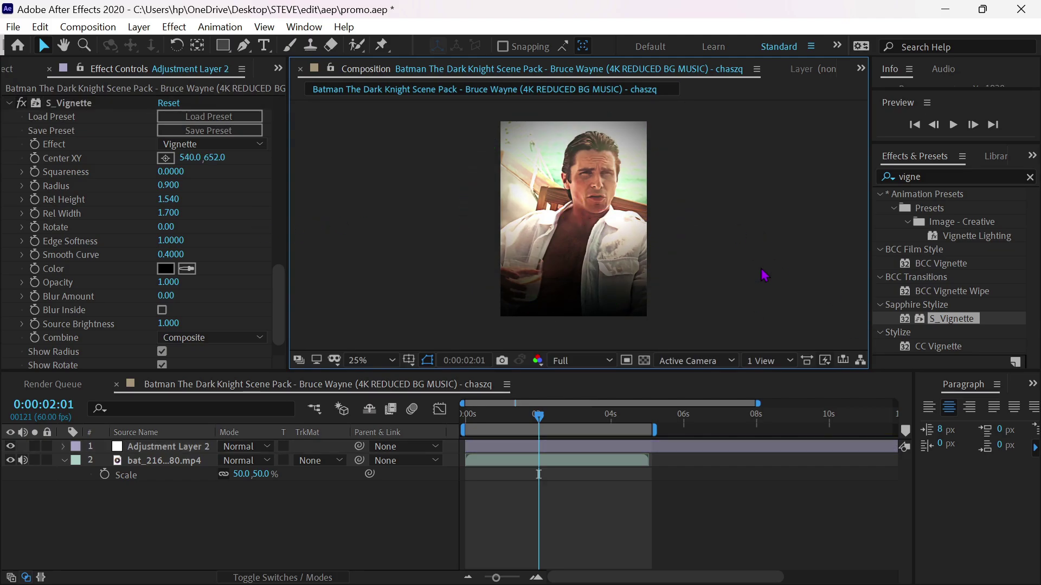
- Check the vignetted grade on frames up to about 4 s, briefly play it, and return to the composition's start
{"action": "left_click", "coordinate": [584, 426]}
{"action": "mouse_move", "coordinate": [609, 429]}
{"action": "left_mouse_down"}
{"action": "mouse_move", "coordinate": [621, 429]}
{"action": "mouse_move", "coordinate": [609, 429]}
{"action": "left_mouse_up"}
{"action": "left_click", "coordinate": [612, 426]}
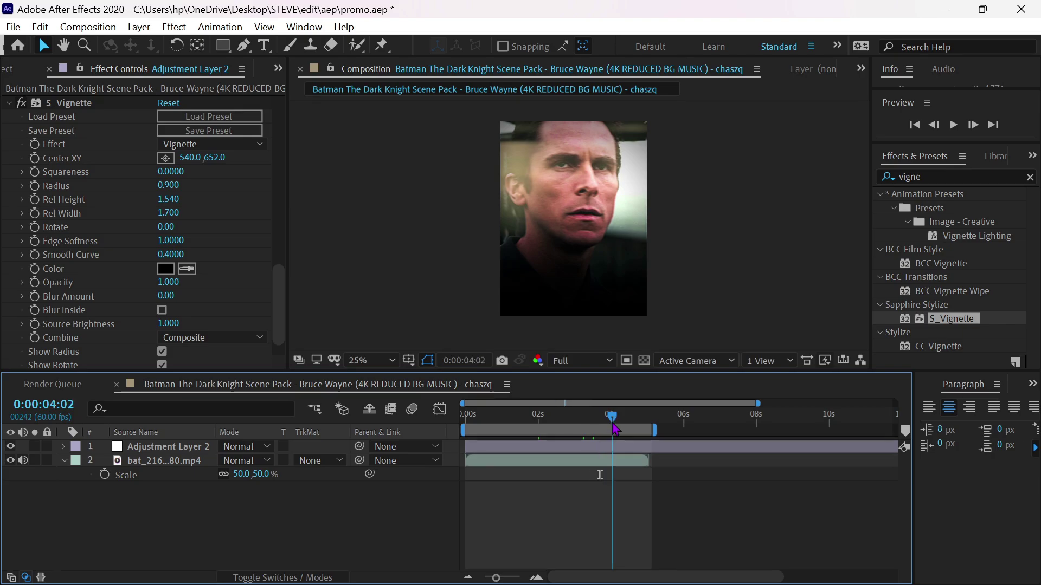
{"action": "key", "text": "space"}
{"action": "key", "text": "Home"}
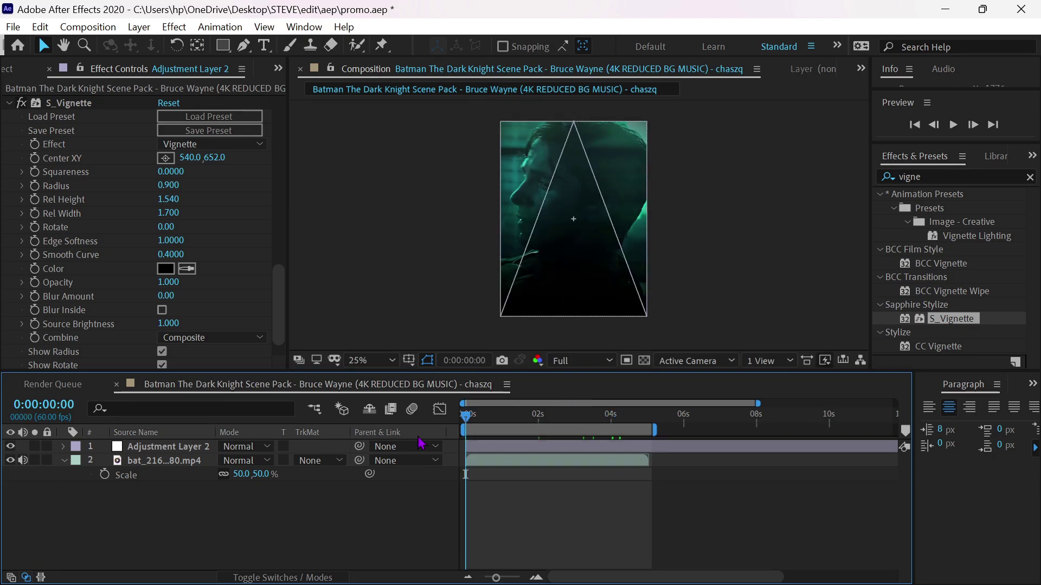
{"action": "left_click", "coordinate": [558, 361]}
{"action": "left_click", "coordinate": [747, 294]}
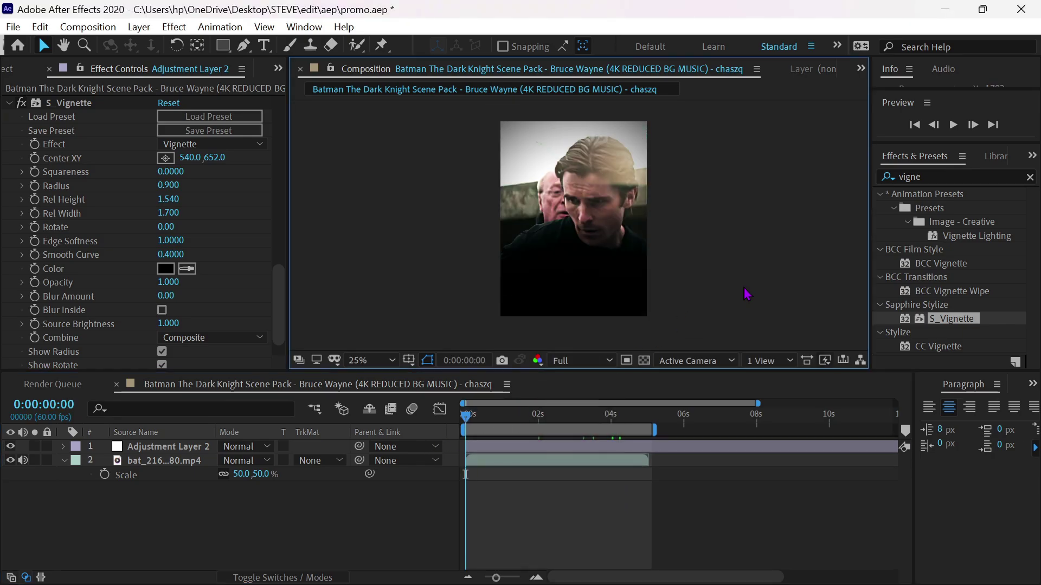
- Collapse all the effects on Adjustment Layer 2 so that only their names are listed
{"action": "left_click", "coordinate": [12, 106]}
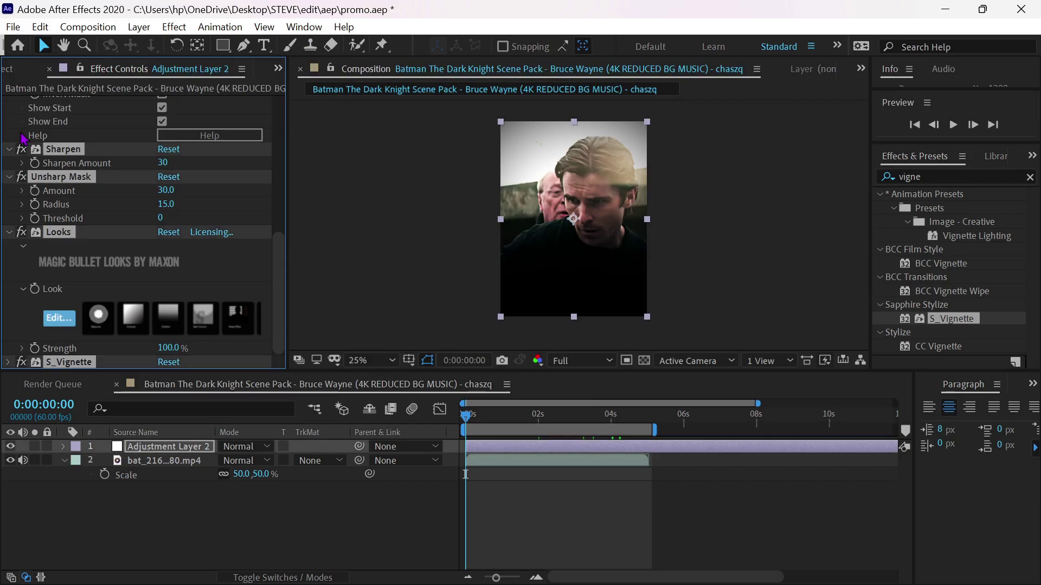
{"action": "left_click", "coordinate": [10, 149], "text": "ctrl"}
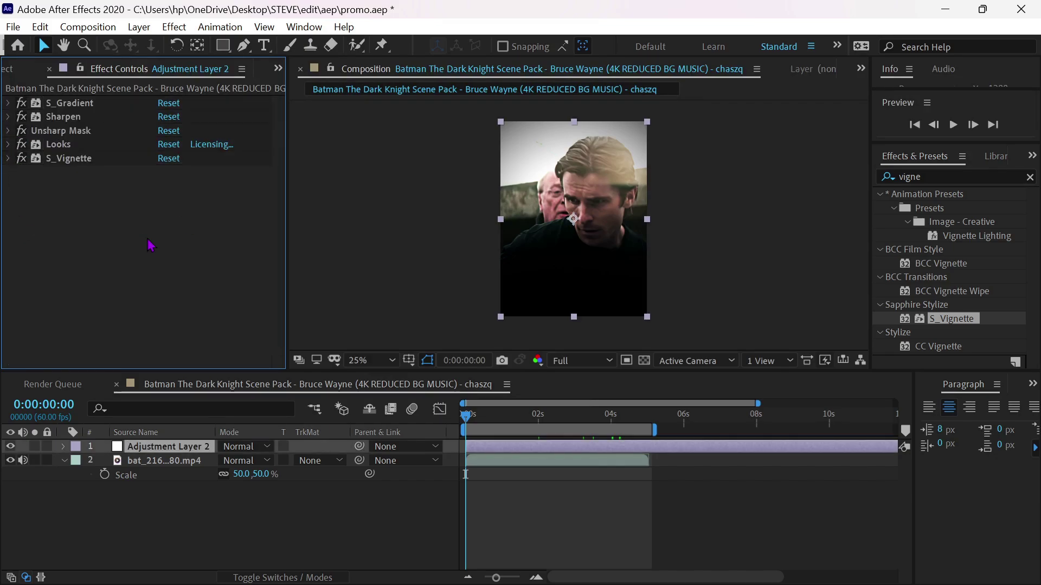